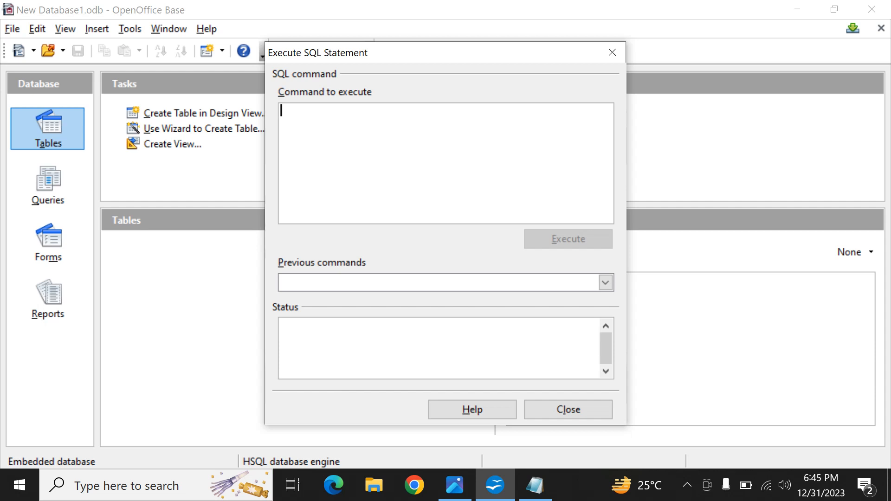
Step: Begin an SQL statement that creates a table stud with an int column id
type("create table")
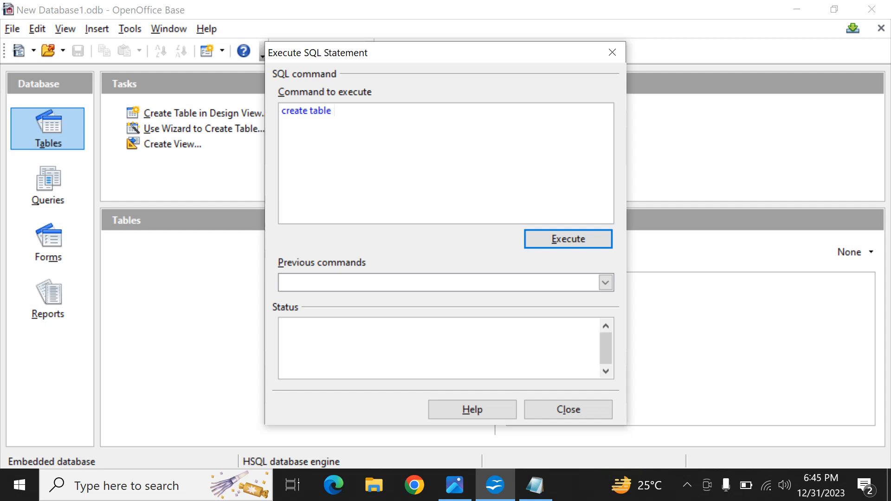
type("stud")
type("(")
type("id")
type("int")
type(",")
Step: Complete the statement with a varchar(20) column name, execute it and close the SQL dialog
type("name")
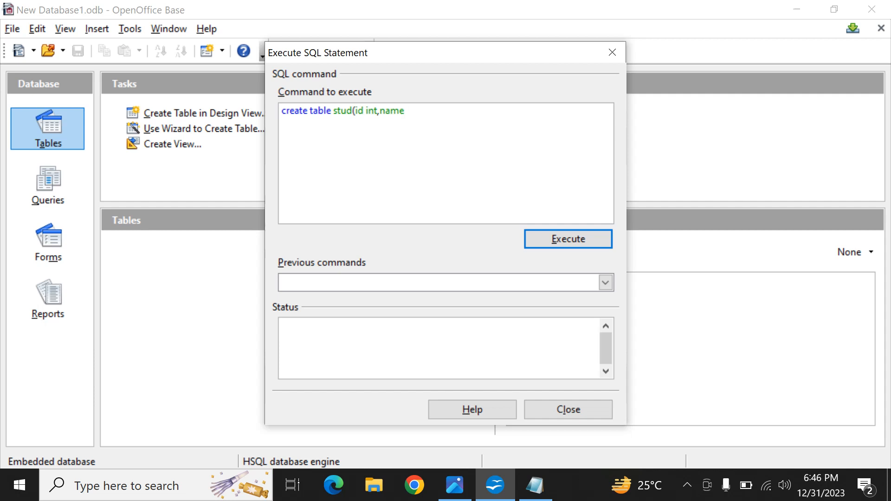
type(" varchar(20));")
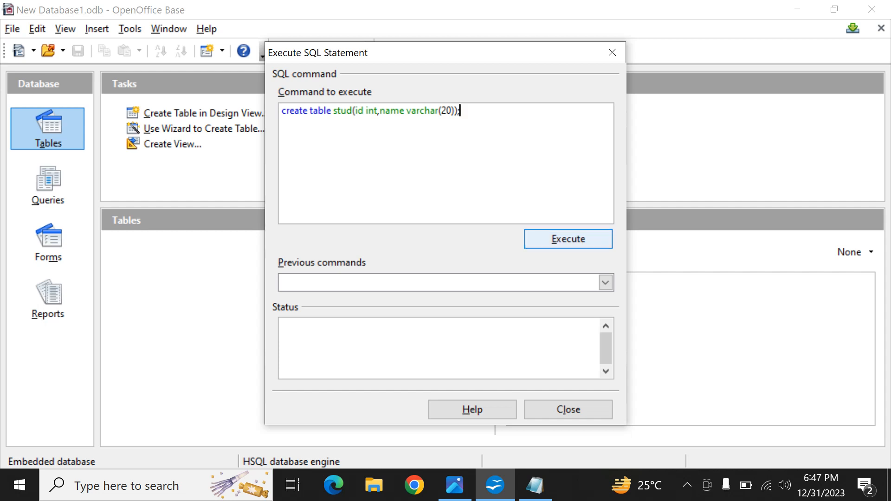
left_click(568, 238)
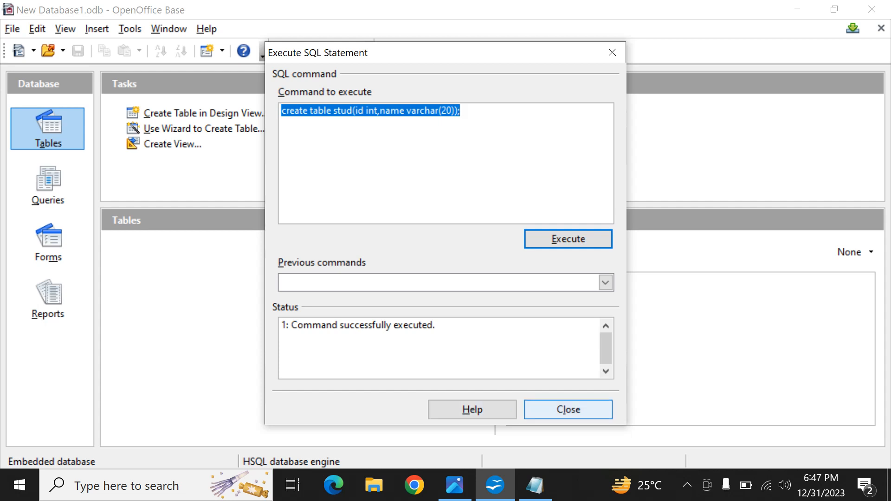
left_click(568, 409)
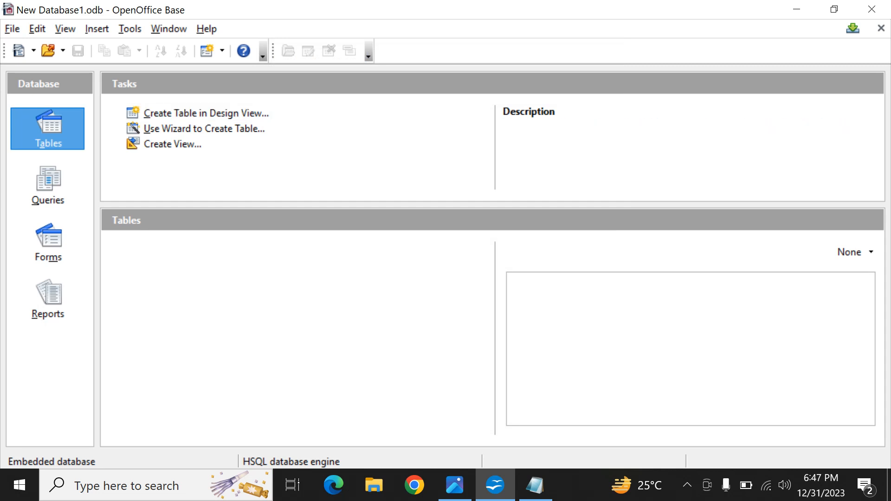
Step: Close the database, reopen the existing New Database1 file and show its tables
left_click(169, 29)
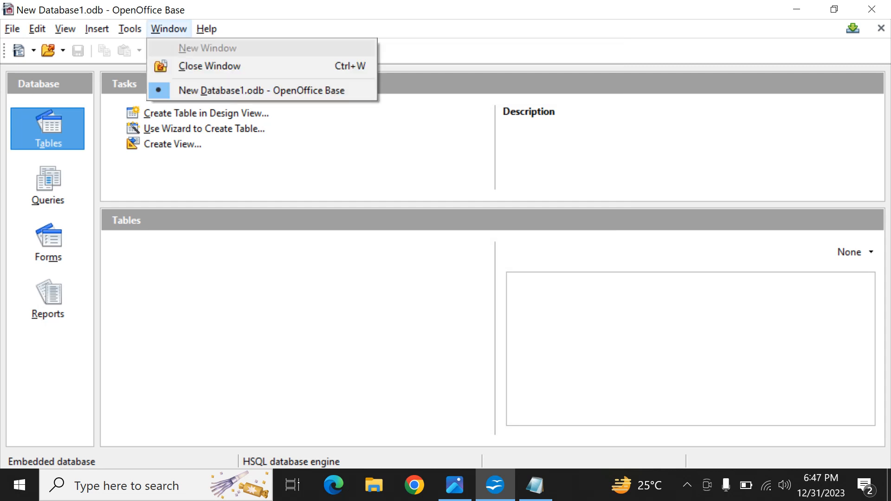
left_click(210, 65)
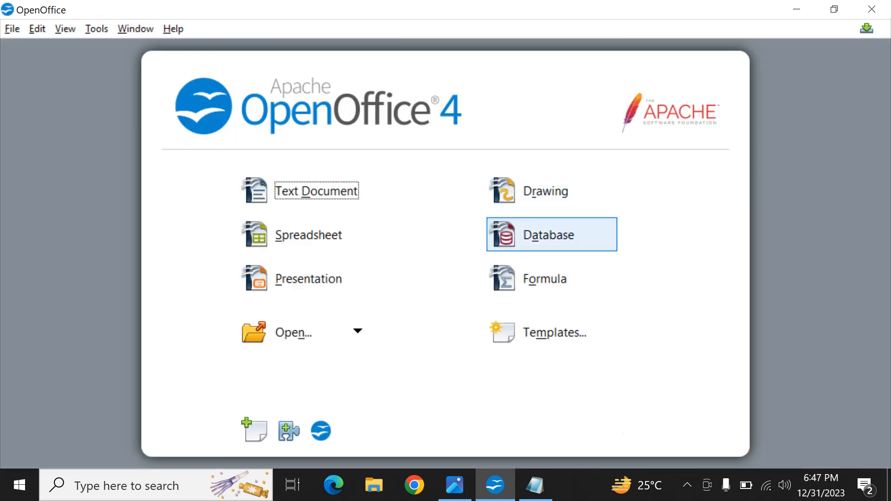
left_click(551, 234)
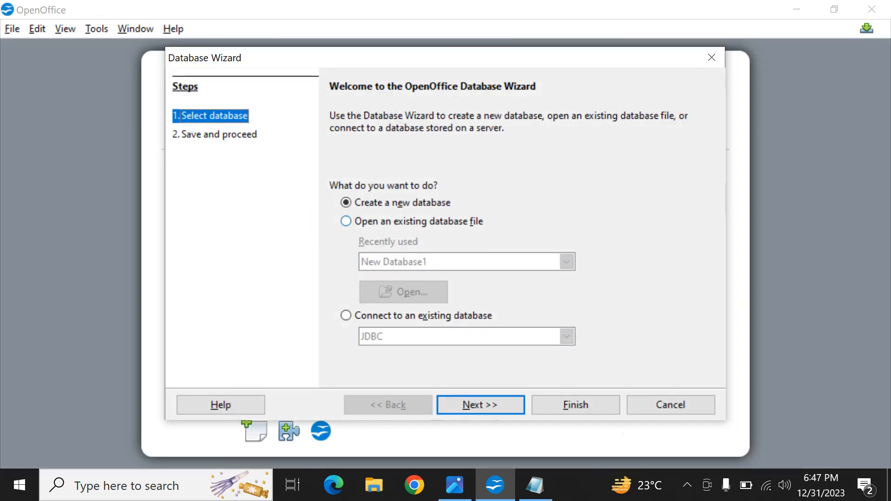
left_click(346, 221)
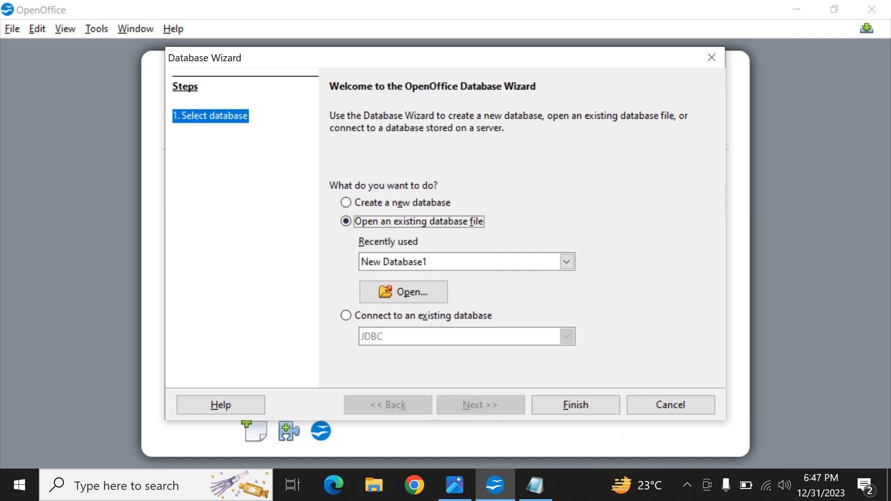
left_click(567, 261)
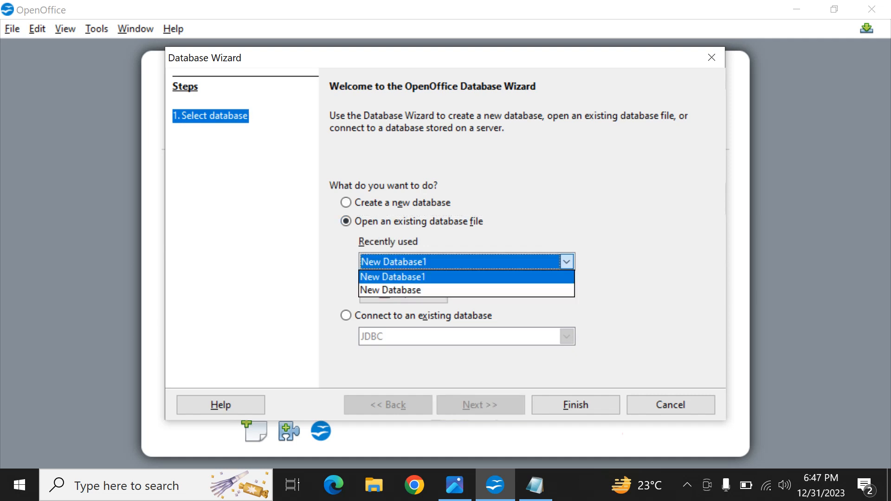
left_click(567, 262)
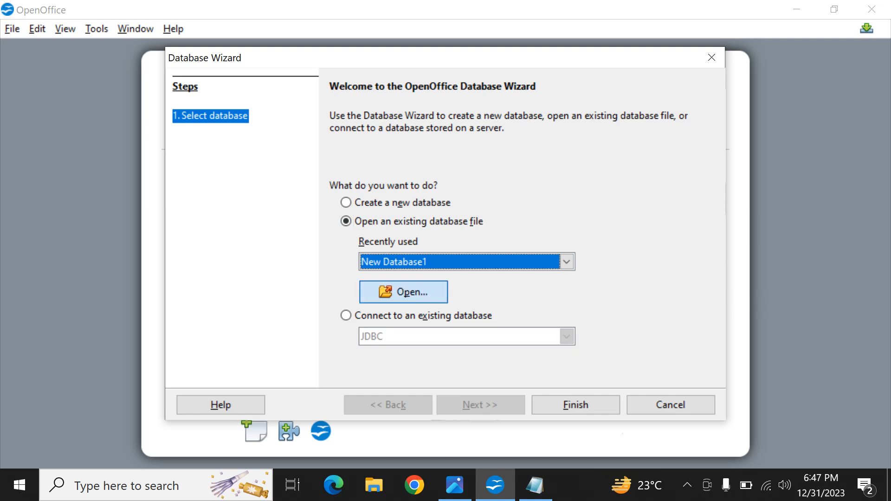
left_click(403, 292)
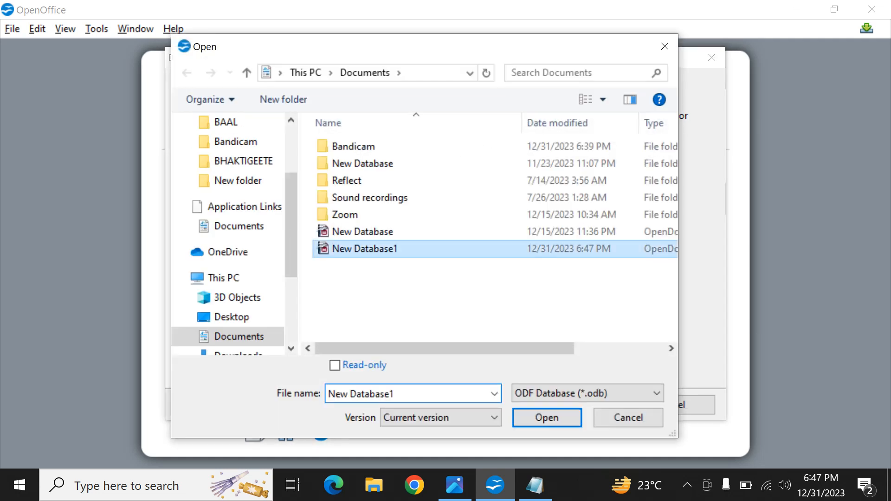
key("Return")
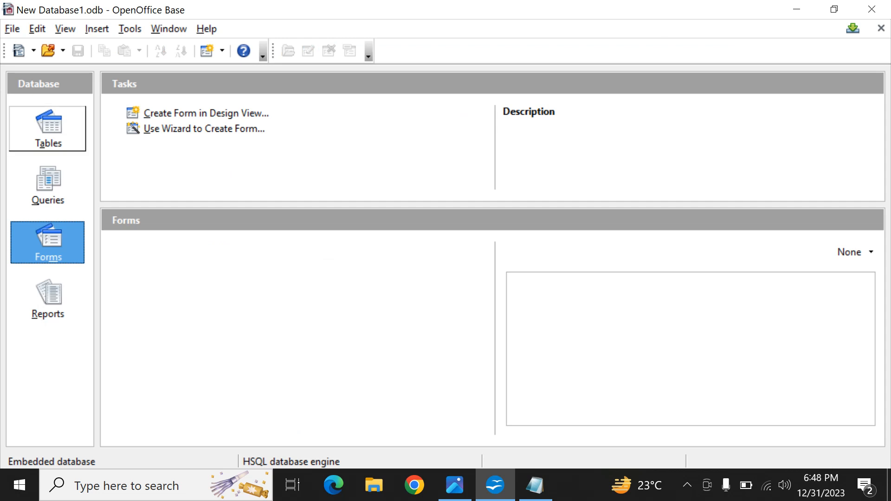
left_click(48, 129)
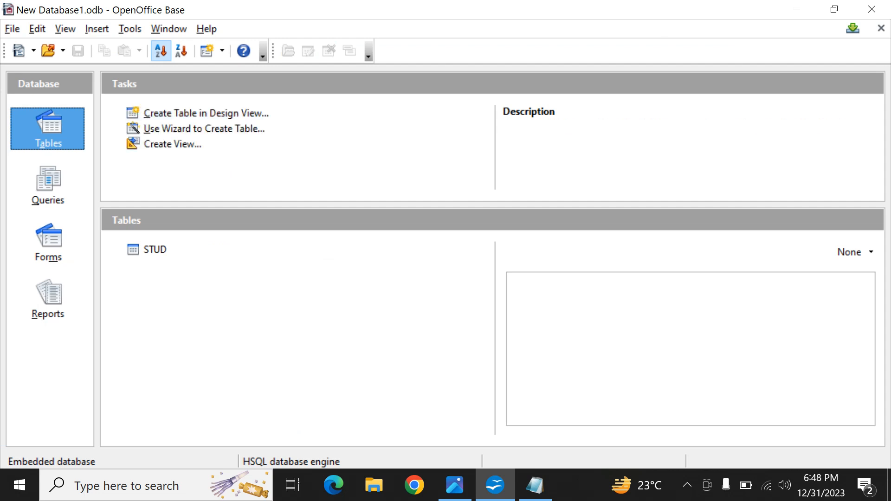
Step: Open the SQL statement dialog, consult the DML note in Notepad and return to OpenOffice Base
key("alt+t")
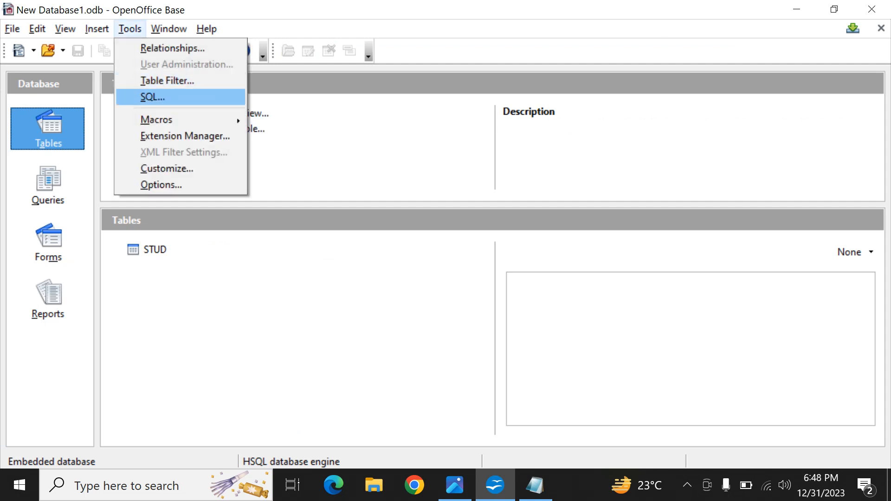
left_click(152, 97)
key("alt+Tab")
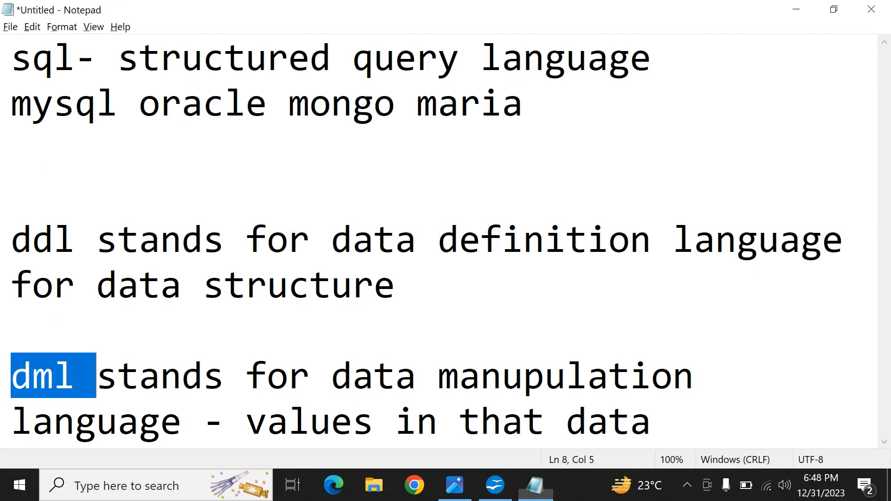
key("alt+Tab")
key("alt+Tab")
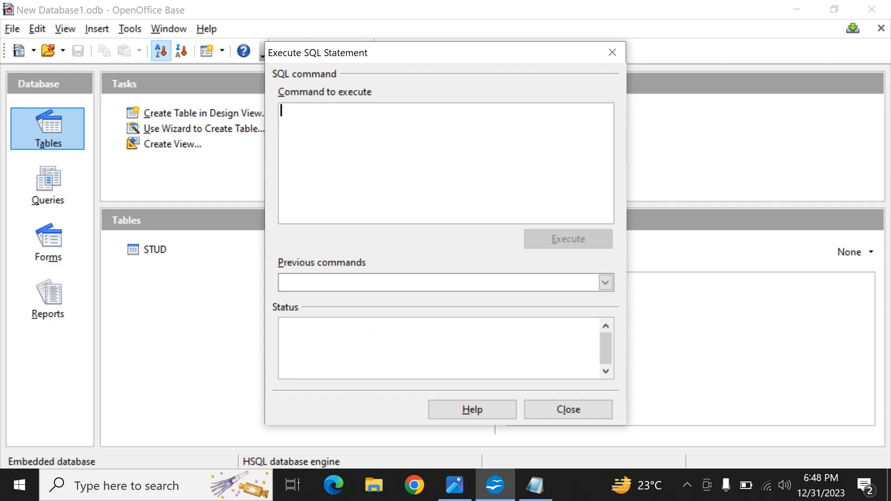
Step: Begin an SQL statement reading insert into stud values, up to the opening parenthesis of the value list
type("insert")
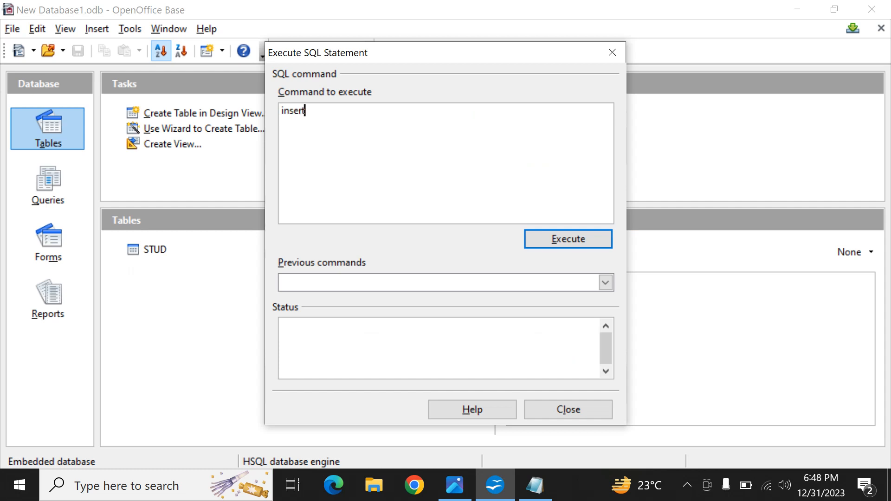
type(" into")
type("stud values")
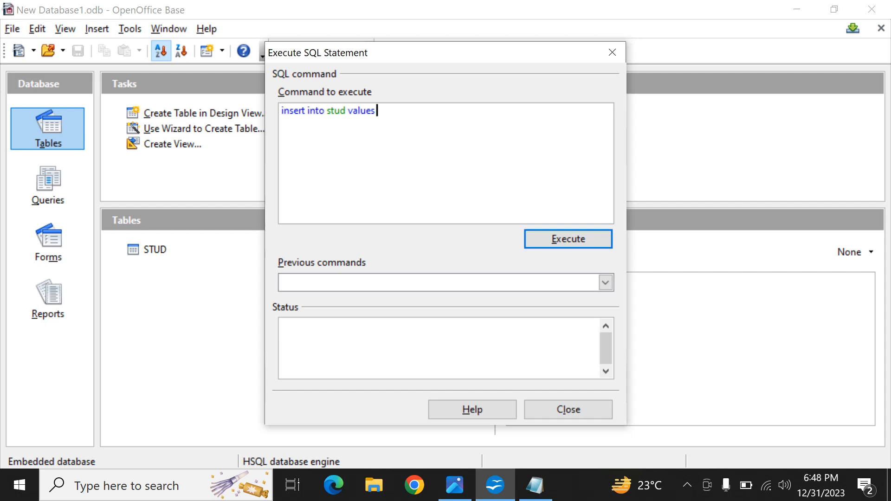
type(" (")
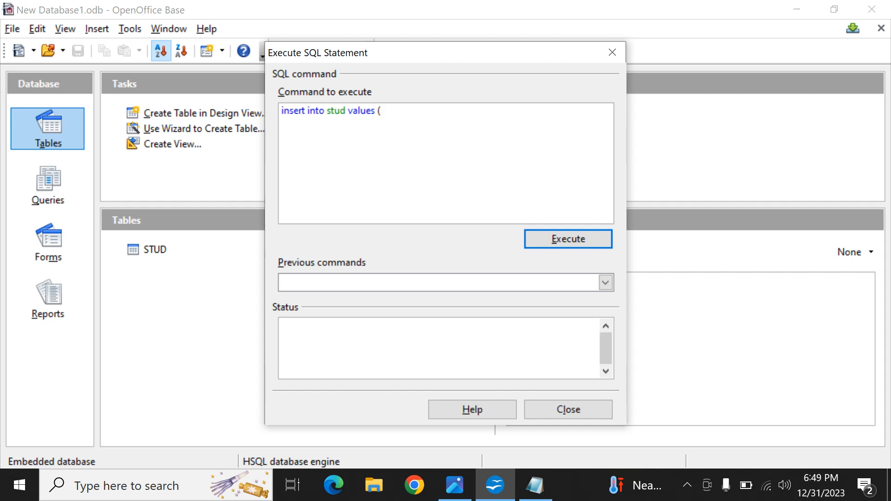
Step: Complete the insert statement with ID 1 and the student's name in single quotes, and execute it
type("1,")
type("'")
type("om');")
key("ctrl+a")
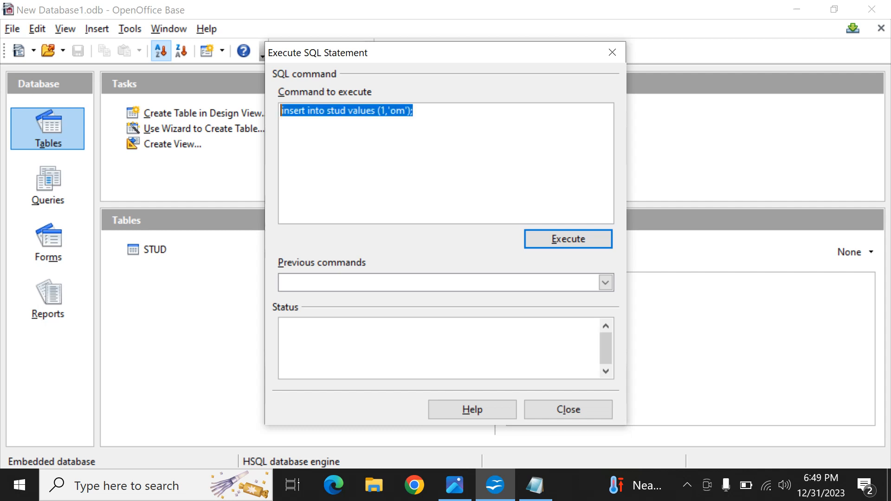
left_click(413, 111)
left_click(568, 238)
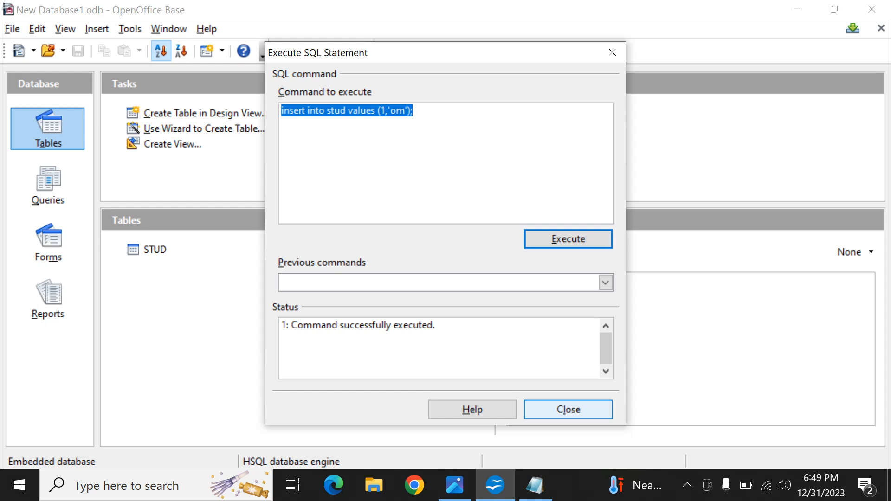
Step: Leave the SQL dialog, open the STUD table's data to check its rows, and close the table
left_click(568, 409)
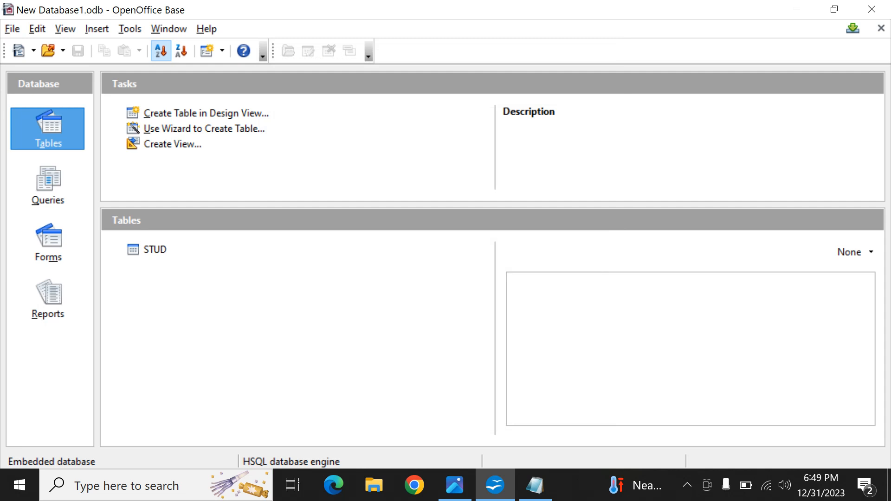
double_click(155, 249)
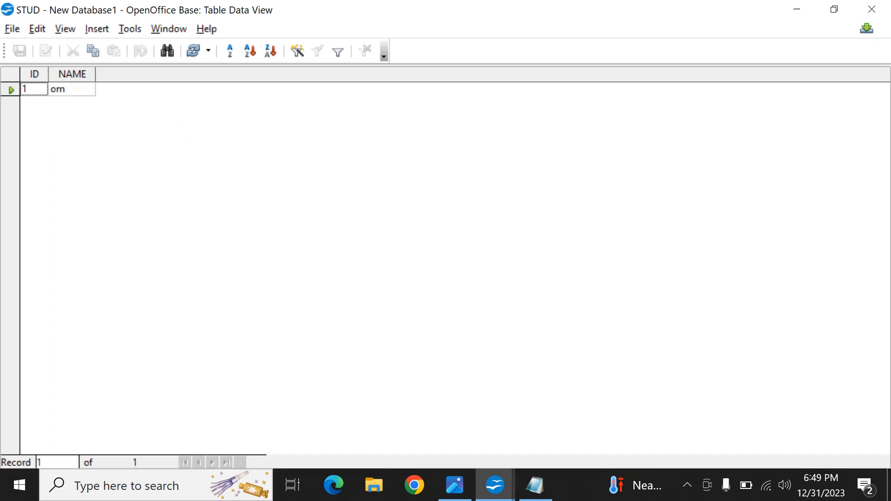
left_click(871, 9)
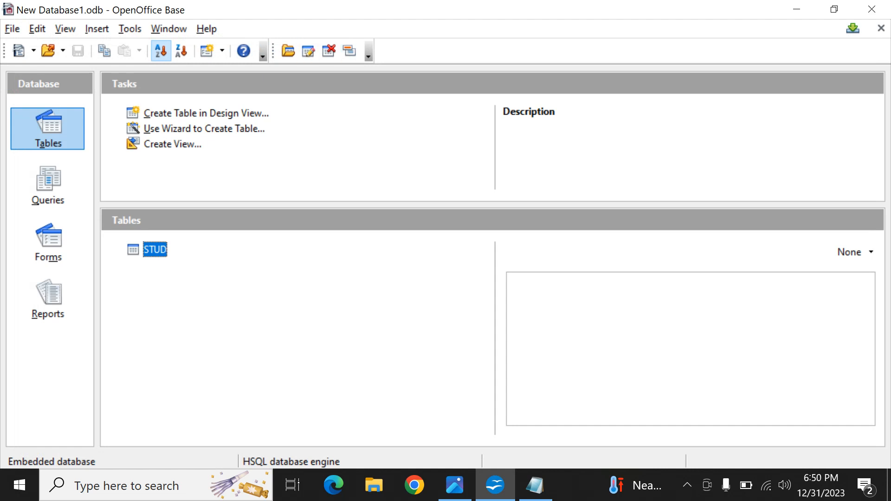
Step: In a new SQL command, write an insert into stud statement with ID 2 and the second student's name
key("alt+t")
left_click(153, 97)
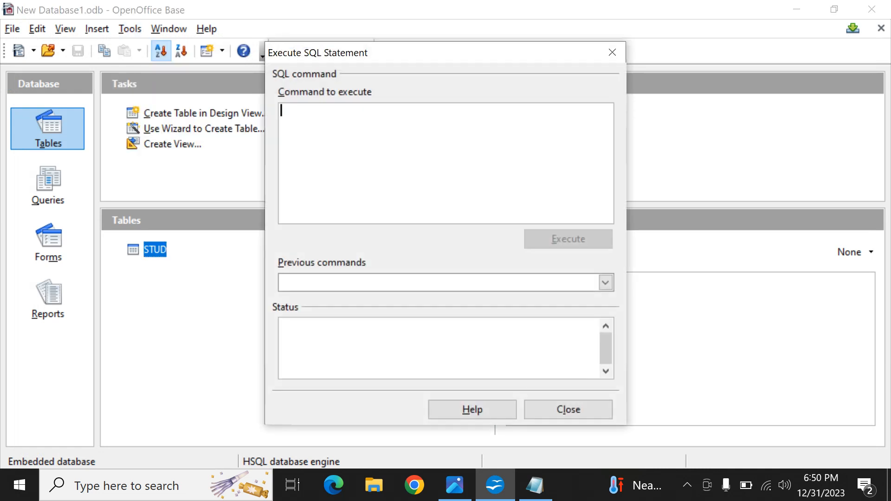
type("insert ")
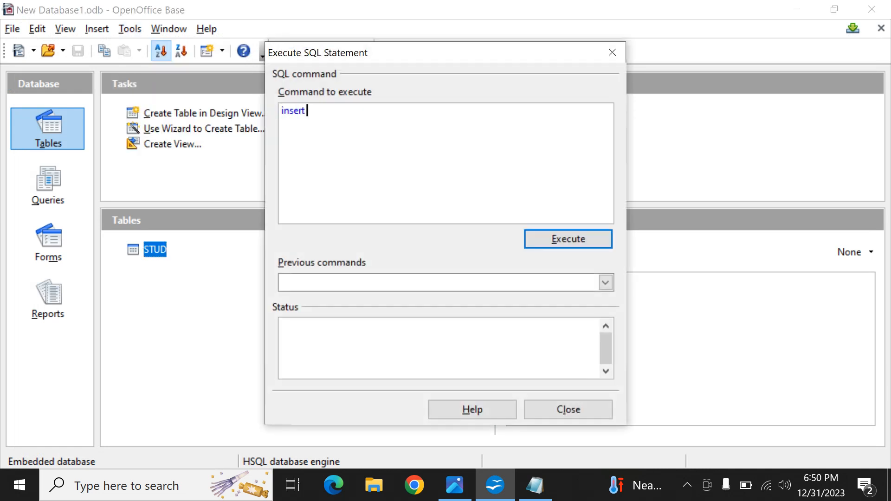
type("into stud values(")
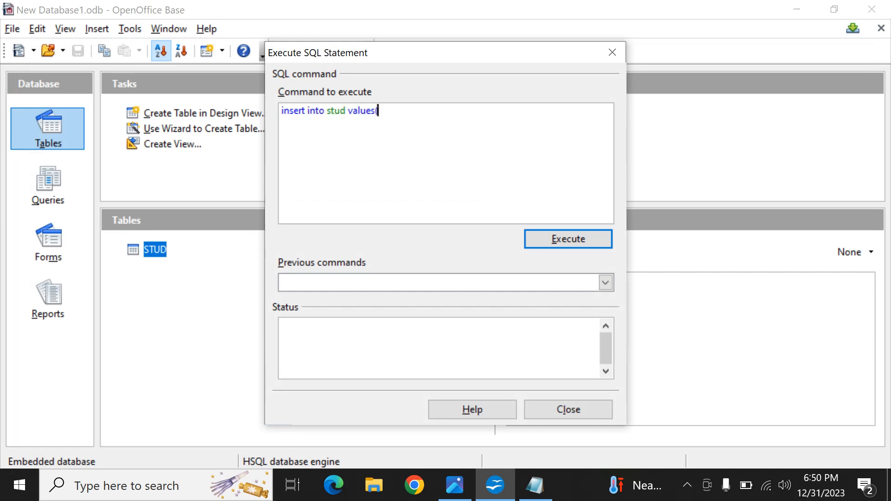
type("2,'shri');")
Step: Duplicate the insert statement onto a second line of the SQL command
key("ctrl+a")
key("ctrl+c")
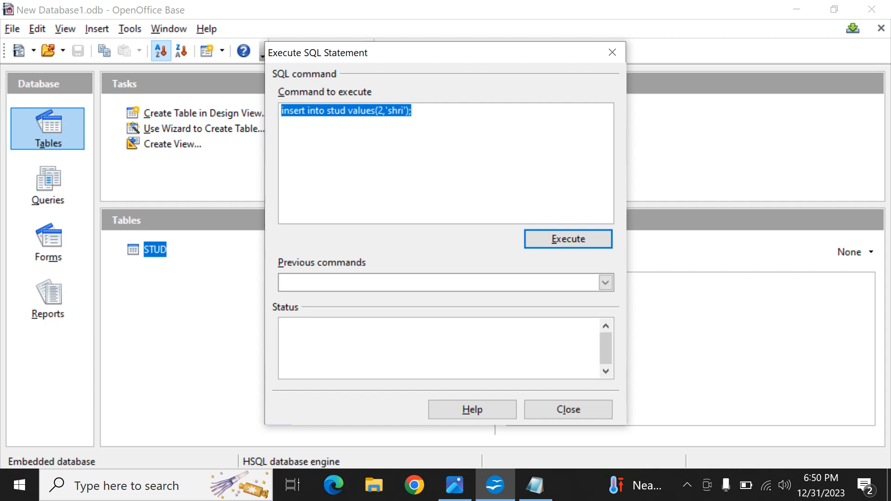
key("Left")
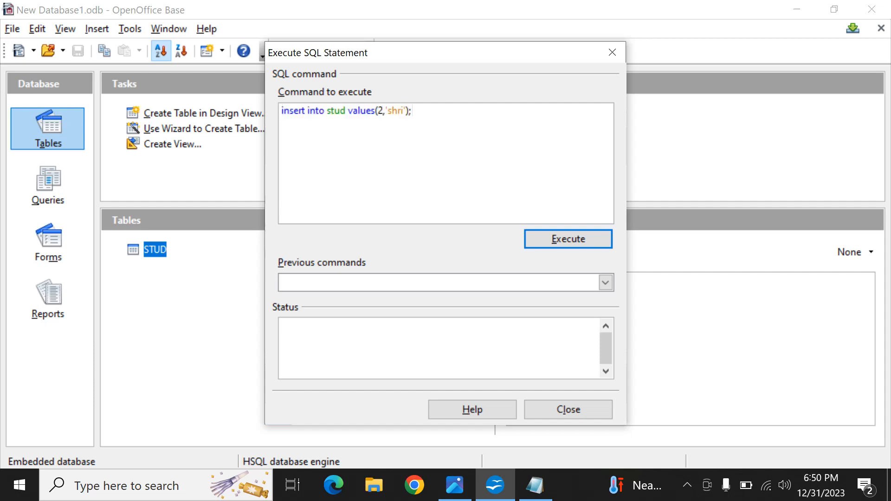
key("Return")
key("ctrl+v")
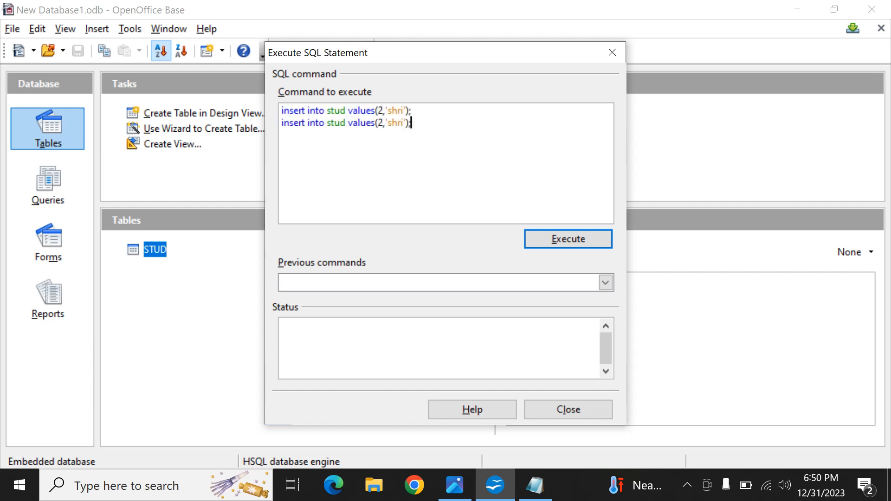
key("ctrl+v")
key("BackSpace")
key("BackSpace")
key("BackSpace")
key("BackSpace")
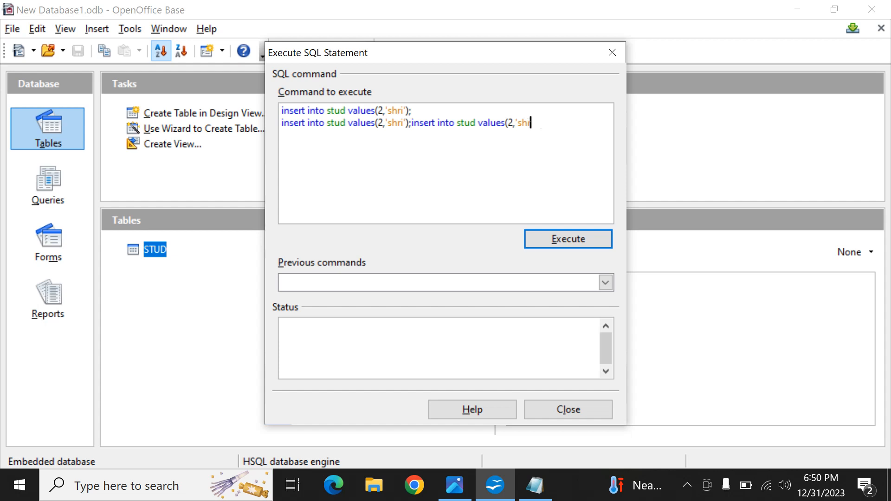
key("BackSpace")
key("BackSpace")
key("BackSpace")
key("BackSpace")
key("BackSpace")
key("BackSpace")
key("BackSpace")
key("BackSpace")
key("BackSpace")
key("BackSpace")
key("BackSpace")
key("BackSpace")
key("BackSpace")
key("BackSpace")
key("BackSpace")
key("BackSpace")
key("BackSpace")
key("BackSpace")
key("BackSpace")
key("BackSpace")
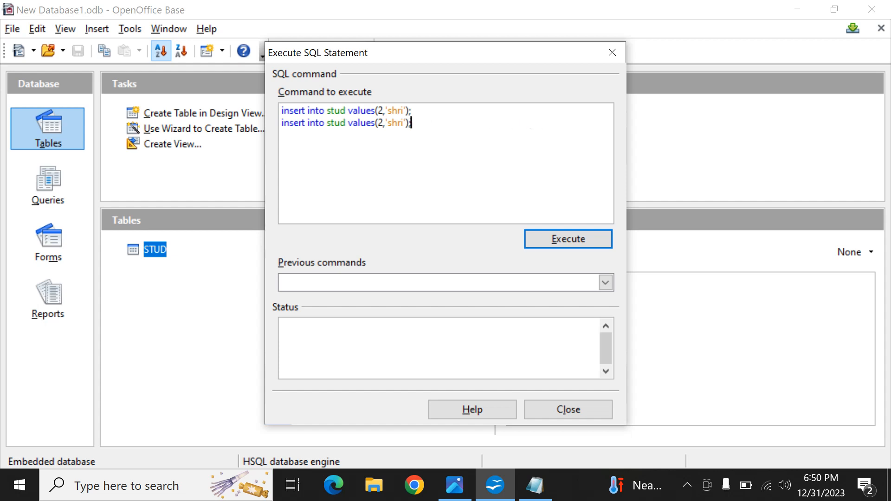
Step: Duplicate the insert statement onto two more lines so the SQL command holds four statements, one per line
key("Return")
key("ctrl+v")
key("ctrl+v")
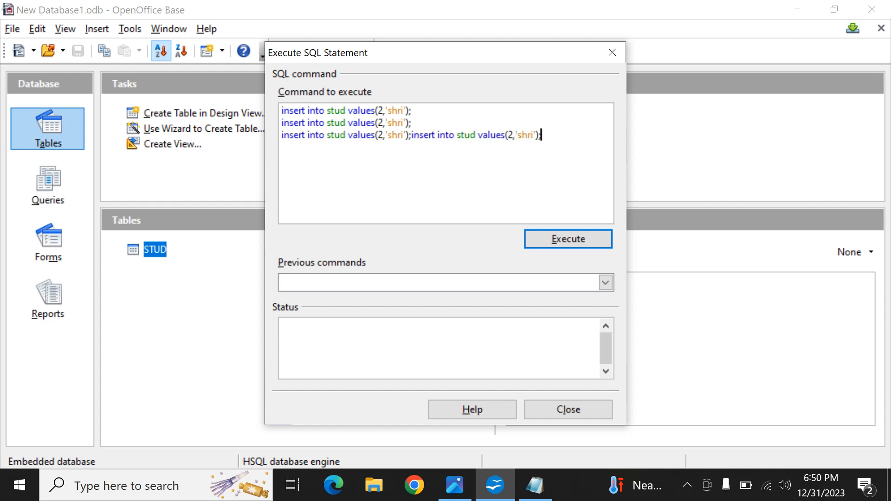
key("BackSpace")
key("BackSpace")
key("BackSpace")
key("BackSpace")
key("BackSpace")
key("BackSpace")
key("BackSpace")
key("BackSpace")
key("BackSpace")
key("BackSpace")
key("BackSpace")
key("BackSpace")
key("BackSpace")
key("BackSpace")
key("BackSpace")
key("BackSpace")
key("BackSpace")
key("BackSpace")
key("BackSpace")
key("BackSpace")
key("BackSpace")
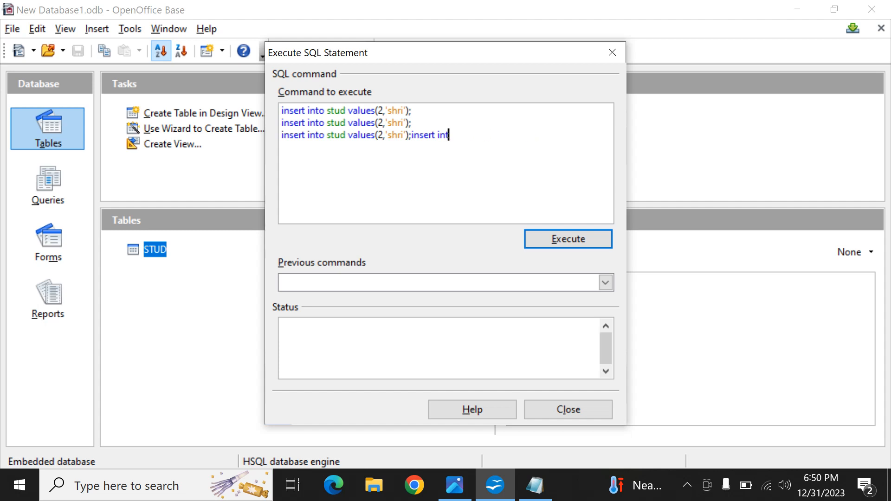
key("BackSpace")
key("BackSpace")
key("BackSpace")
key("BackSpace")
key("BackSpace")
key("BackSpace")
key("Return")
key("ctrl+v")
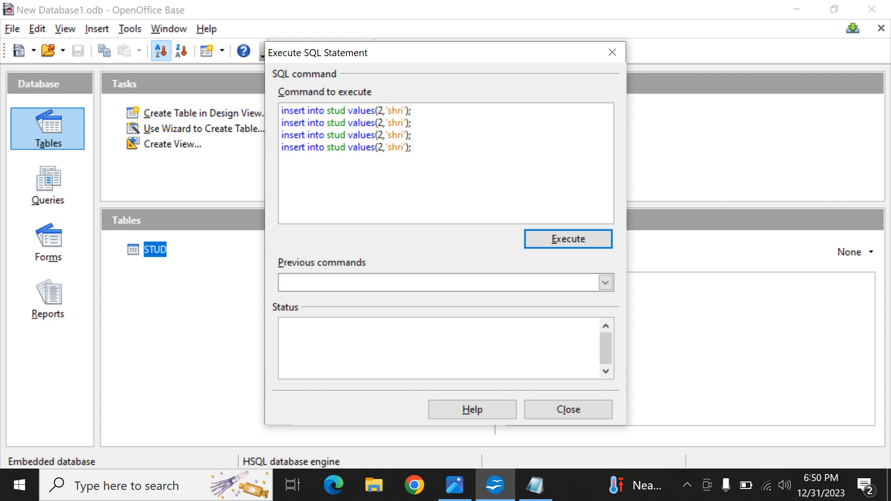
Step: Set the ID values in the second, third and fourth insert statements to 3, 4 and 5
key("Up")
key("Up")
key("Up")
key("Left")
key("Left")
key("Left")
key("Left")
key("Left")
key("Left")
key("Left")
key("Left")
key("Left")
key("Right")
key("Right")
key("Right")
key("Right")
key("Right")
key("Right")
key("Right")
key("Down")
key("Left")
key("Left")
key("Left")
key("Left")
key("Left")
key("Left")
key("Left")
key("BackSpace")
type("3")
key("Down")
key("BackSpace")
type("4")
key("Down")
key("BackSpace")
type("5")
Step: Replace the name in the insert statement with ID 3 with the third student's name in single quotes
key("Up")
key("Up")
key("Right")
key("Right")
key("Right")
key("Right")
key("Right")
key("Right")
key("Right")
key("BackSpace")
key("BackSpace")
key("BackSpace")
Step: Replace the name in the insert statement with ID 4 with the fourth student's name, keeping both single quotes
key("BackSpace")
key("BackSpace")
type("ram'")
key("Down")
key("BackSpace")
key("BackSpace")
key("BackSpace")
key("BackSpace")
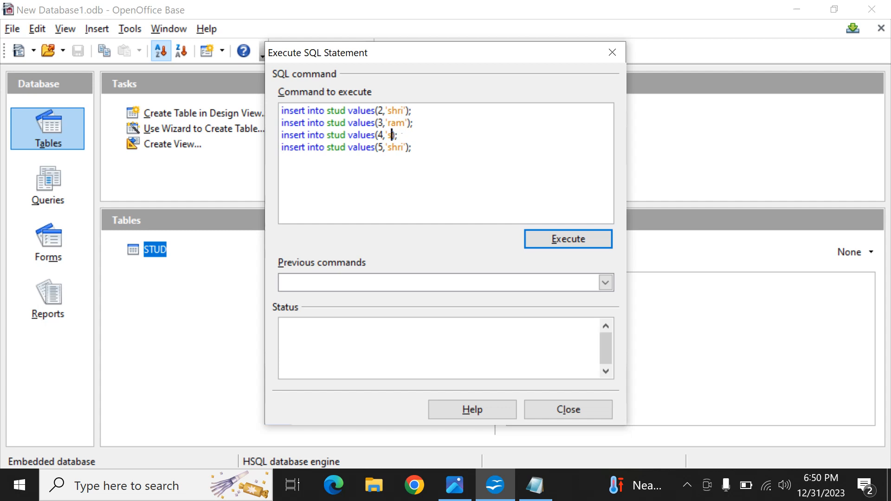
type("ham")
key("Down")
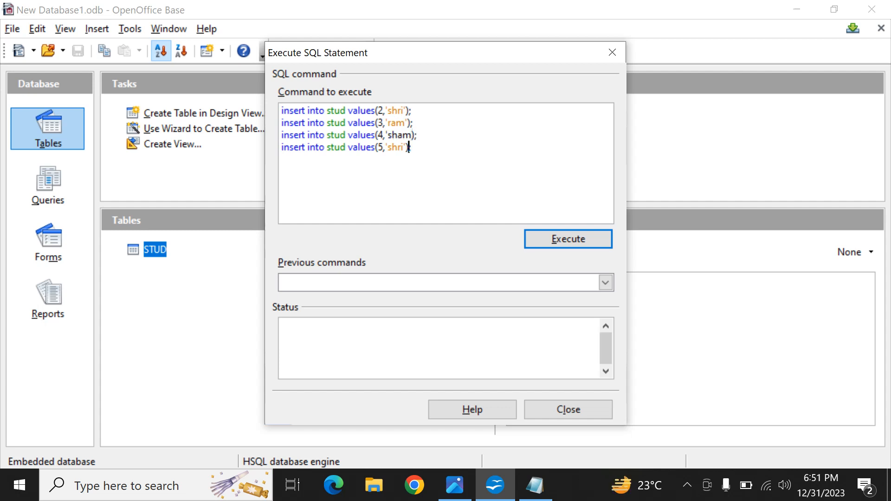
key("Left")
key("Left")
key("Left")
key("Up")
type("'")
Step: Replace the name in the ID 5 statement with the fifth student's name, and execute the four insert statements
key("Down")
key("Left")
key("Left")
key("Left")
key("BackSpace")
key("BackSpace")
key("BackSpace")
key("BackSpace")
type("swastik")
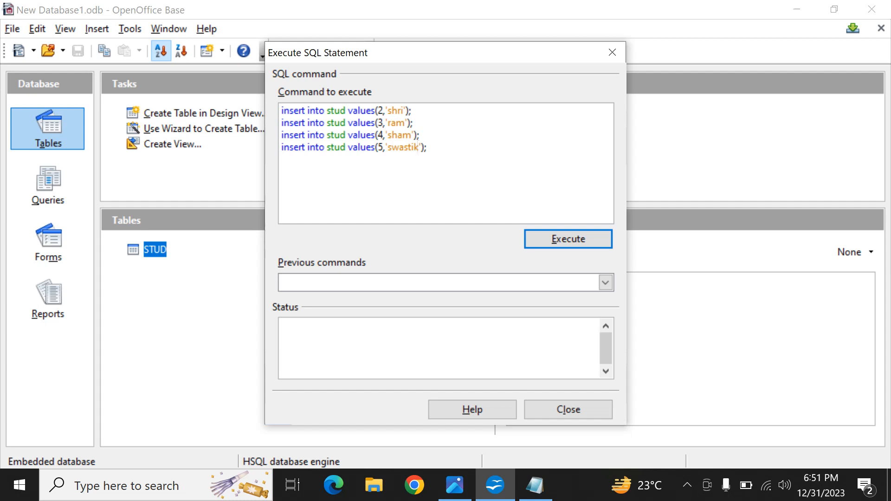
left_click(568, 239)
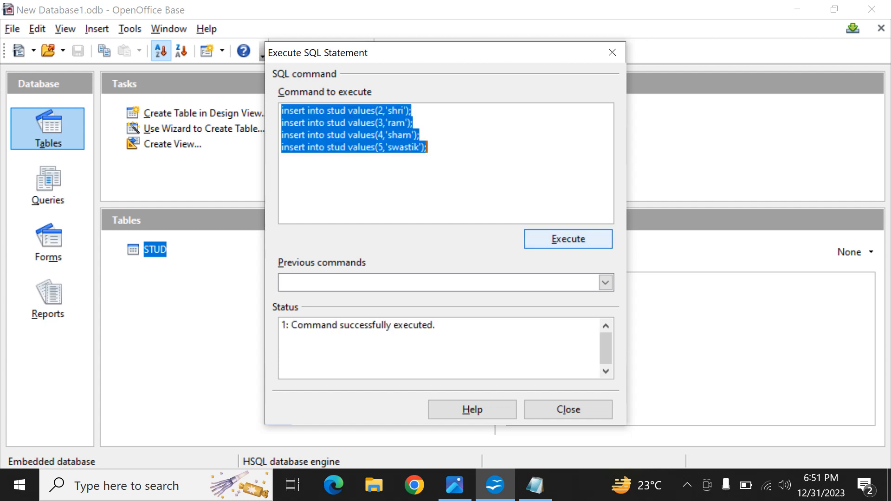
Step: Leave the SQL dialog, open the STUD table's data to check the inserted rows, and close the table
left_click(568, 409)
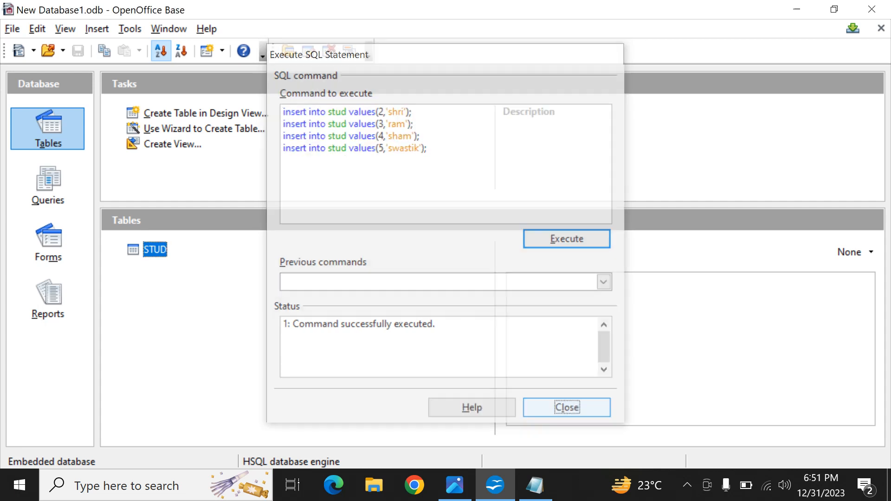
double_click(154, 249)
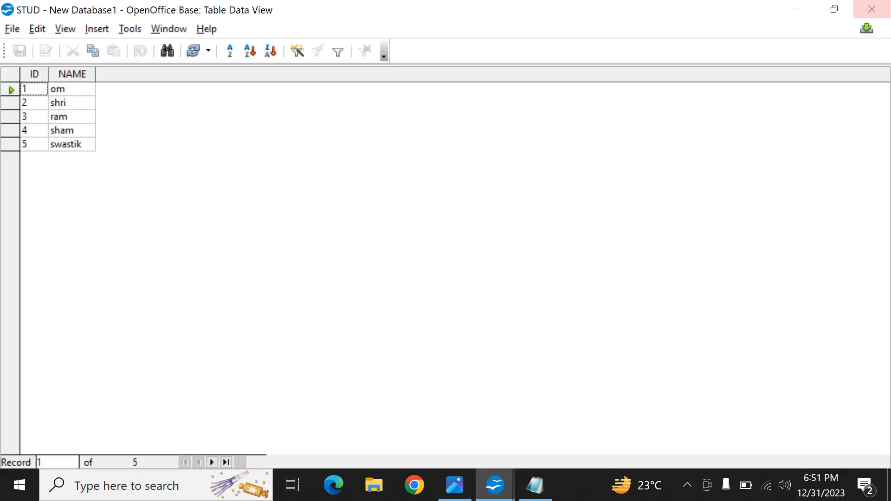
left_click(871, 9)
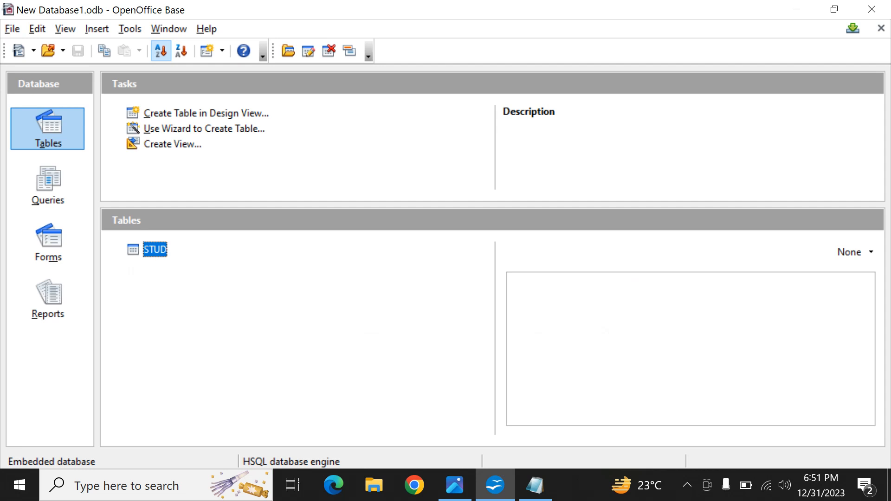
double_click(155, 250)
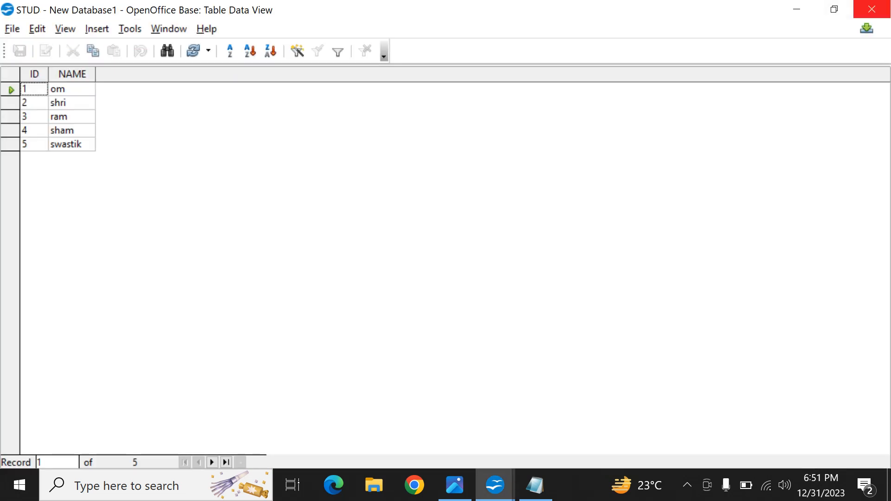
left_click(871, 9)
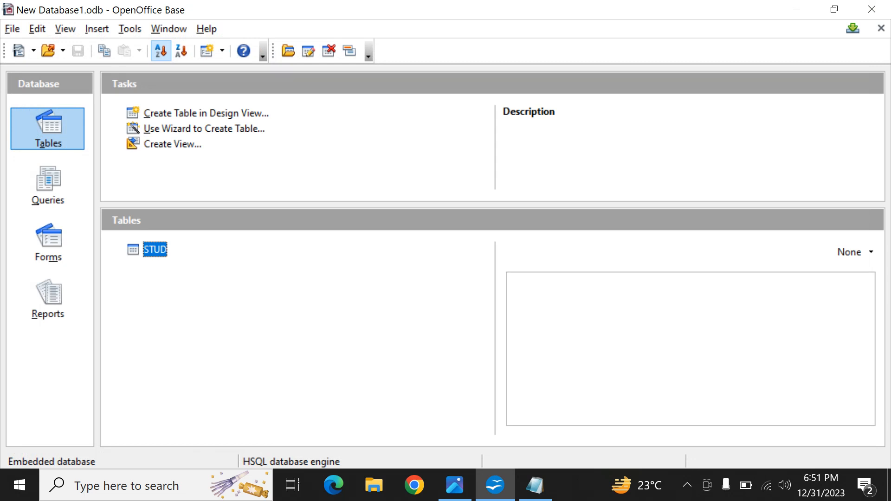
key("alt+Tab")
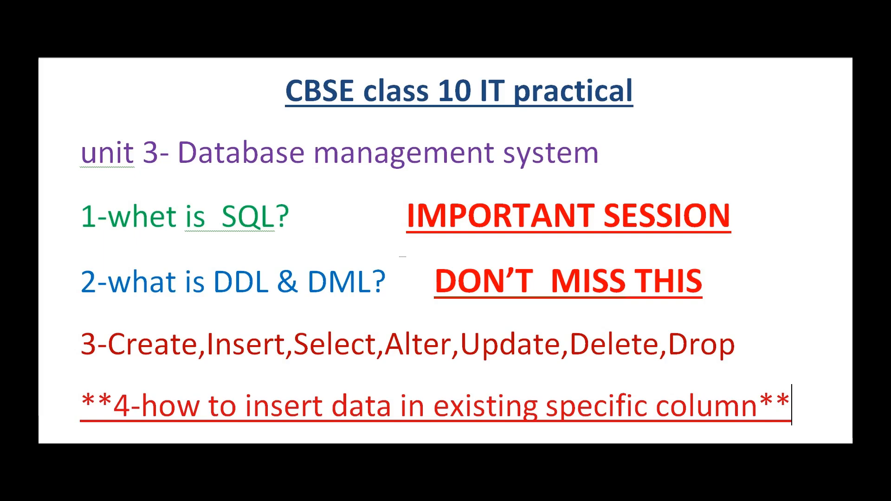
key("alt+Tab")
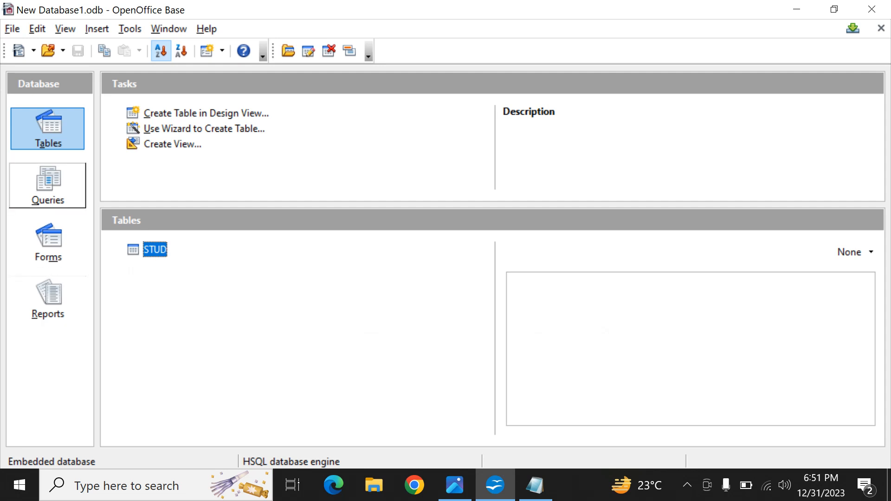
Step: Create a query in SQL View with the statement select * from STUD; and run it
left_click(48, 185)
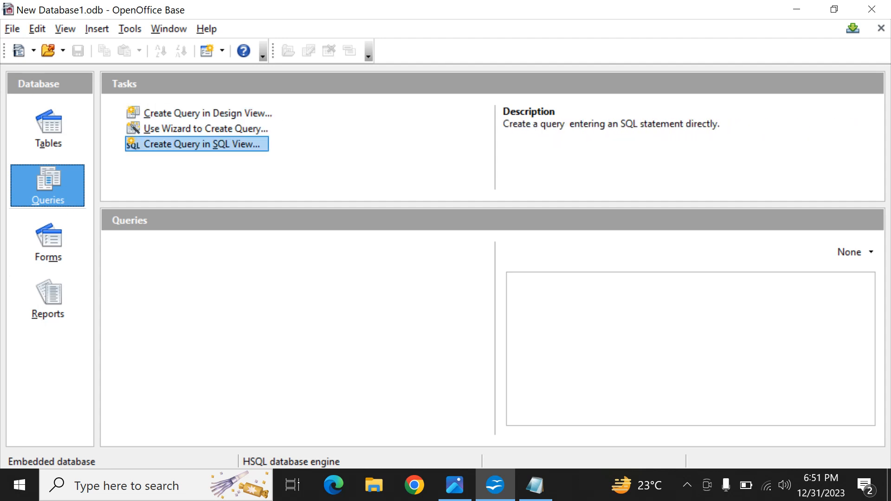
left_click(201, 145)
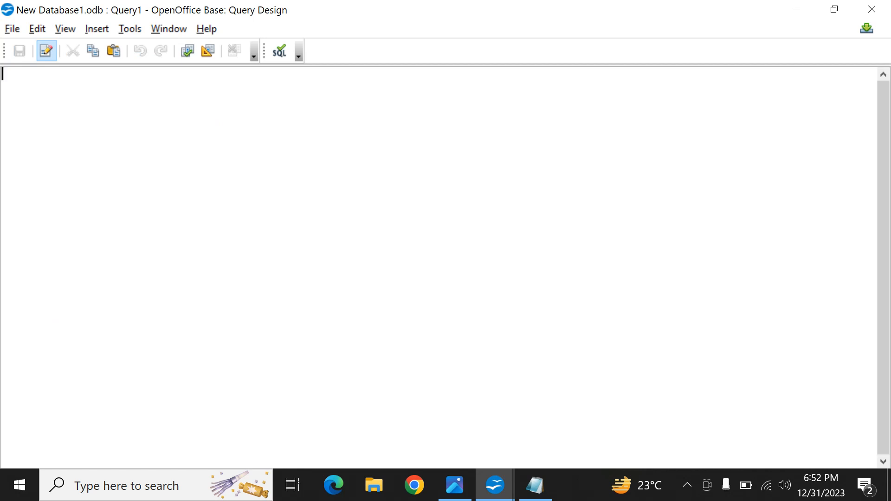
type("select * from ")
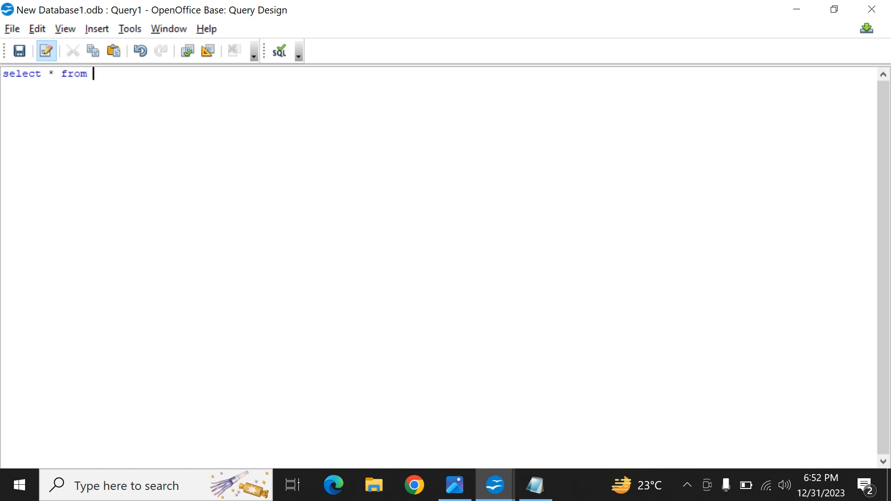
type("STUD;")
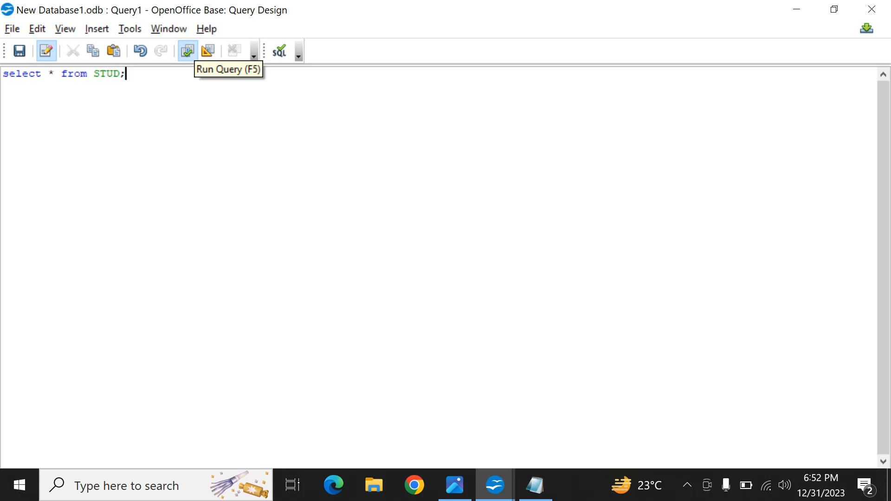
left_click(188, 51)
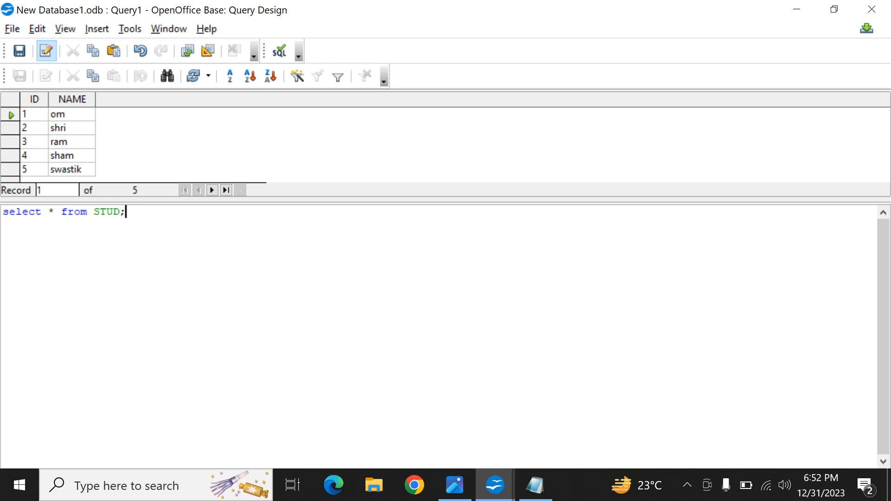
Step: Add the condition where ID=3 to the select statement and run the query
double_click(51, 212)
left_click(126, 212)
key("BackSpace")
type("where ID=3;")
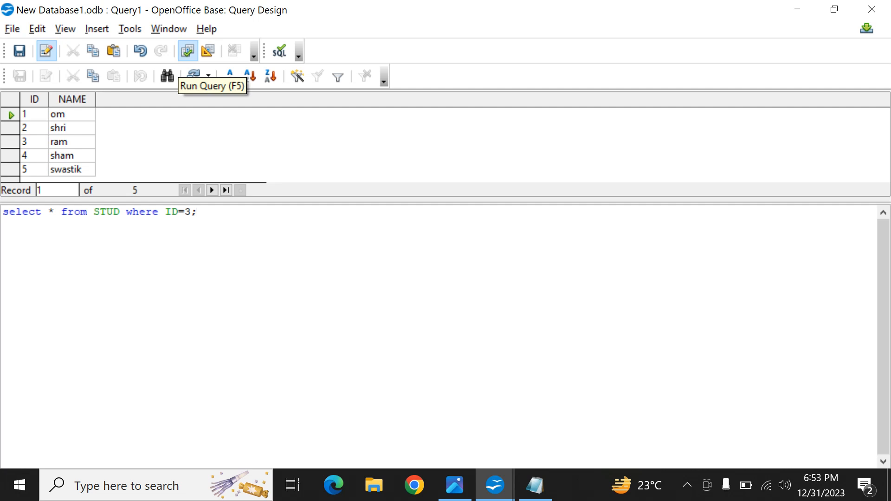
left_click(188, 51)
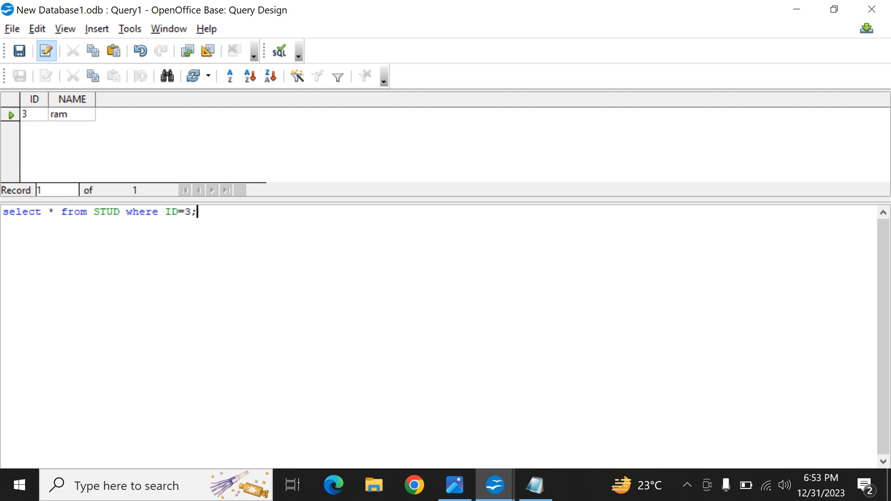
Step: Extend the condition with and NAME= followed by the fourth student's name in single quotes, and run the query
key("BackSpace")
type("and n")
key("BackSpace")
type("Na")
key("BackSpace")
type("AME=")
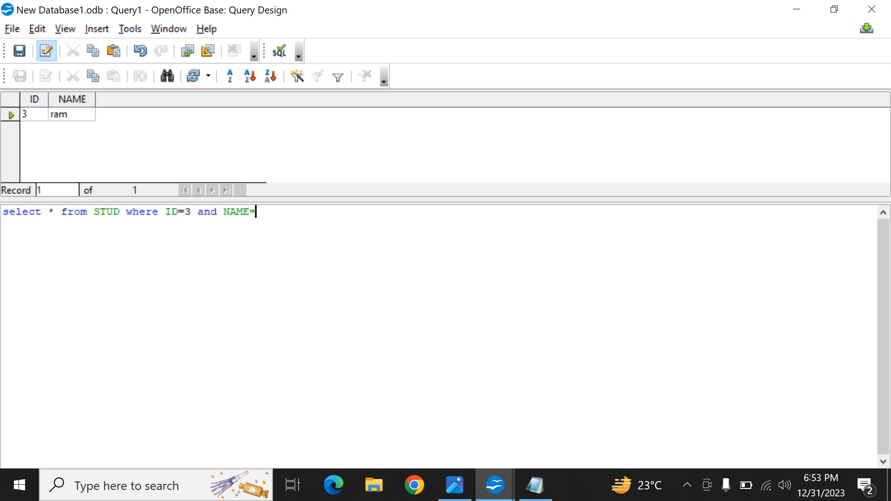
type("'")
type("sham';")
left_click(188, 51)
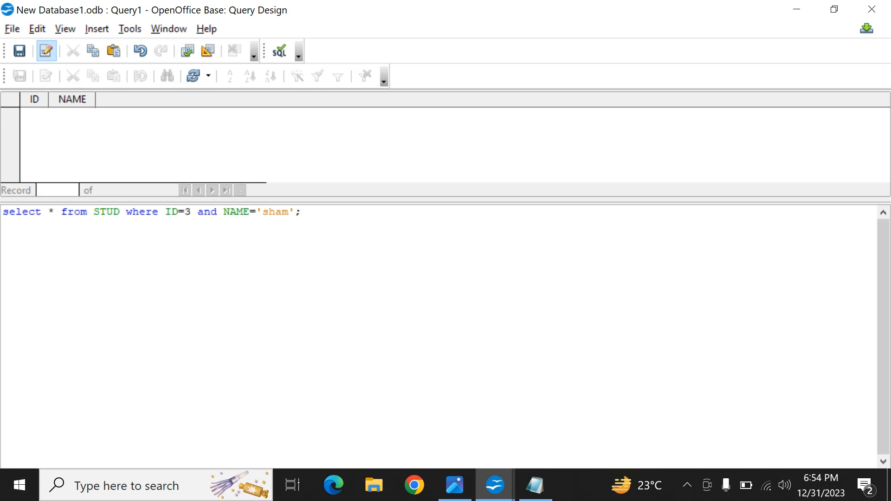
Step: Replace the name in the NAME condition with that of the student with ID 3, and run the query
left_click(282, 212)
key("BackSpace")
key("BackSpace")
key("BackSpace")
key("BackSpace")
type("ram")
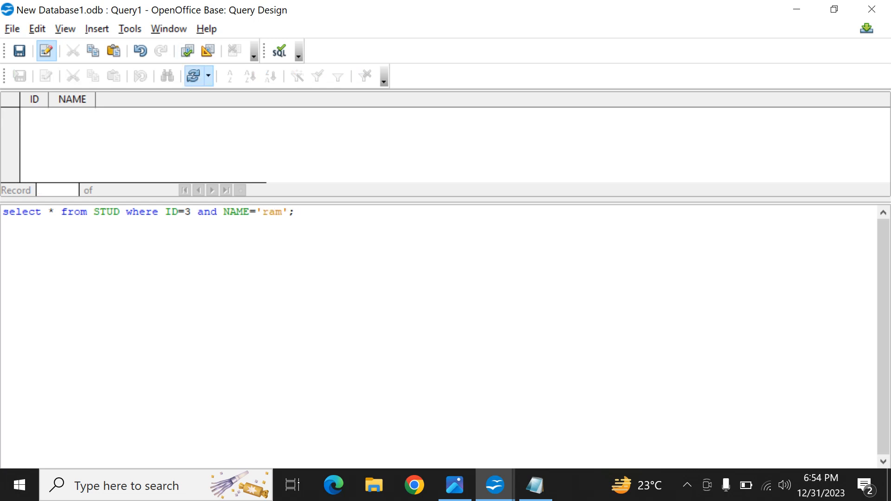
left_click(187, 51)
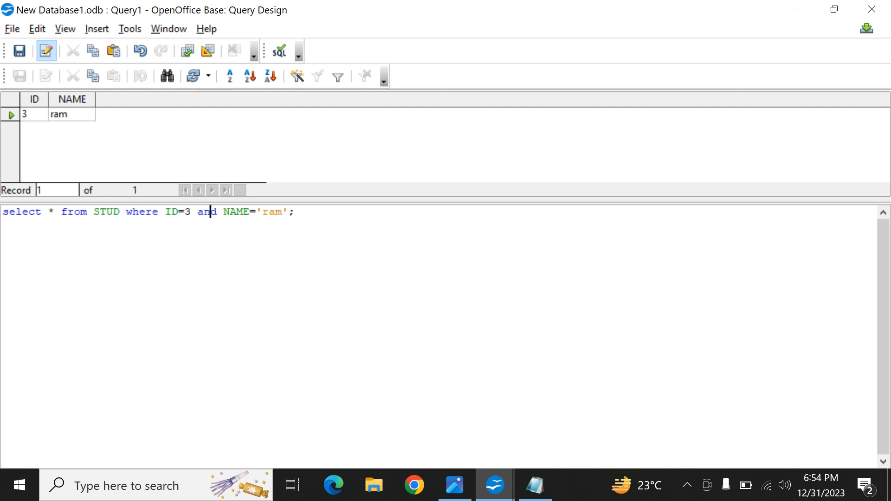
Step: Change the and operator to or, set the NAME condition to a name missing from the table, and run the query
key("Right")
key("BackSpace")
key("BackSpace")
key("BackSpace")
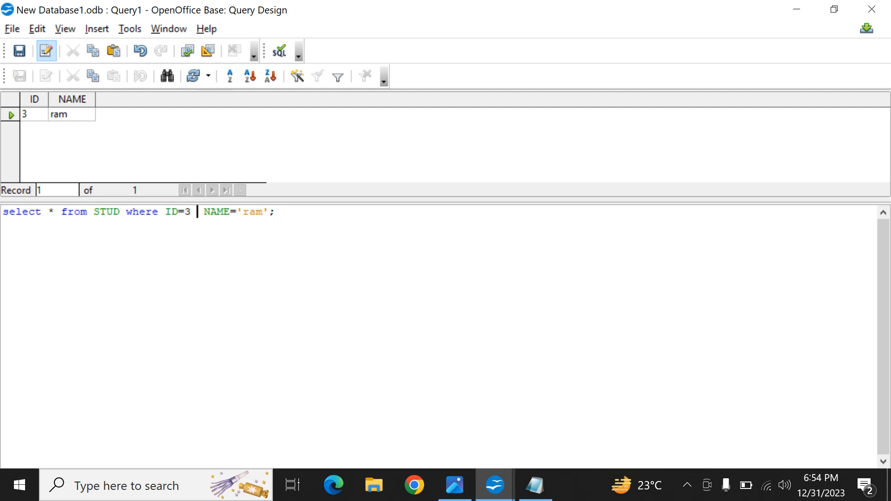
type("or")
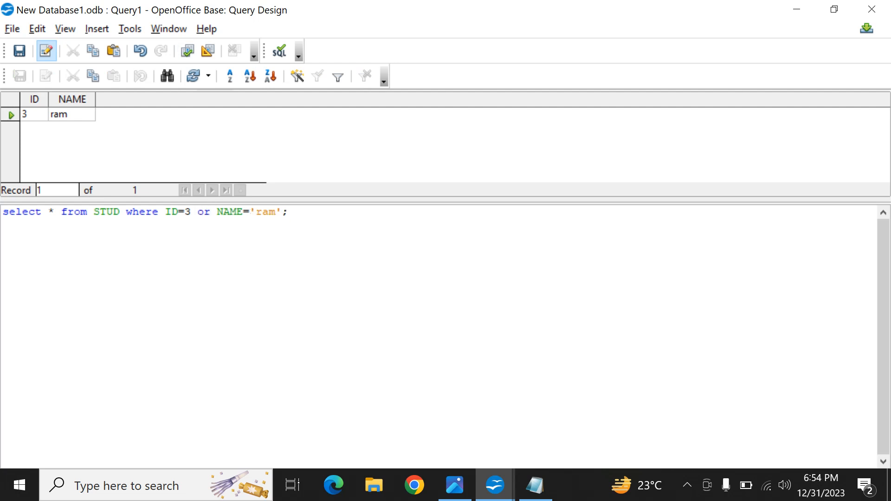
key("Right")
key("BackSpace")
key("BackSpace")
key("BackSpace")
type("s")
key("BackSpace")
type("suresh")
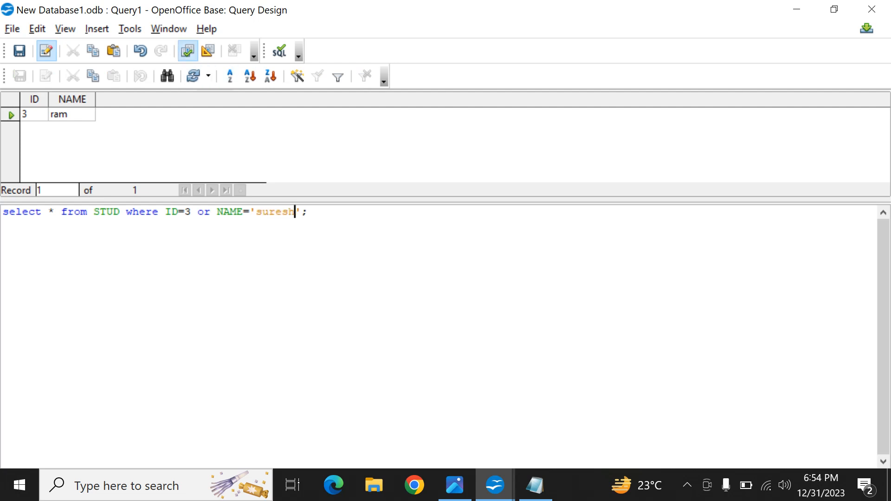
left_click(188, 52)
Step: Change the or operator between the ID and NAME conditions to and, and run the query
left_click(204, 212)
key("Right")
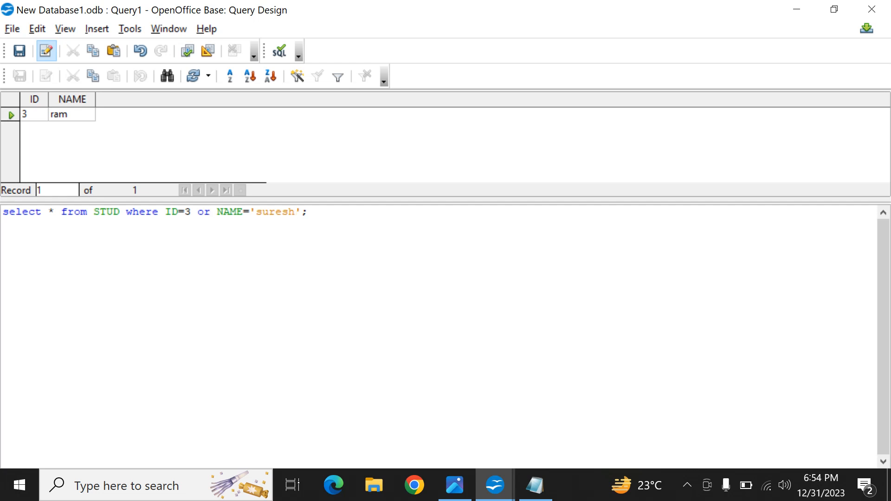
key("BackSpace")
key("BackSpace")
type("and")
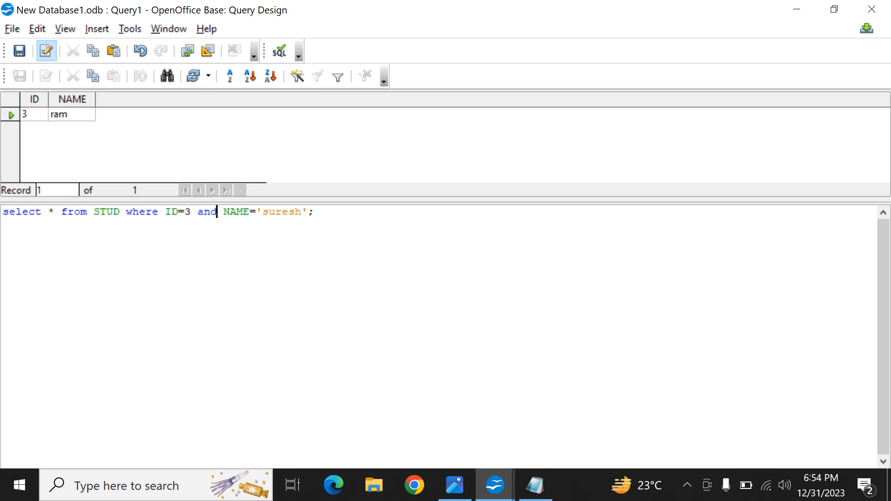
left_click(187, 50)
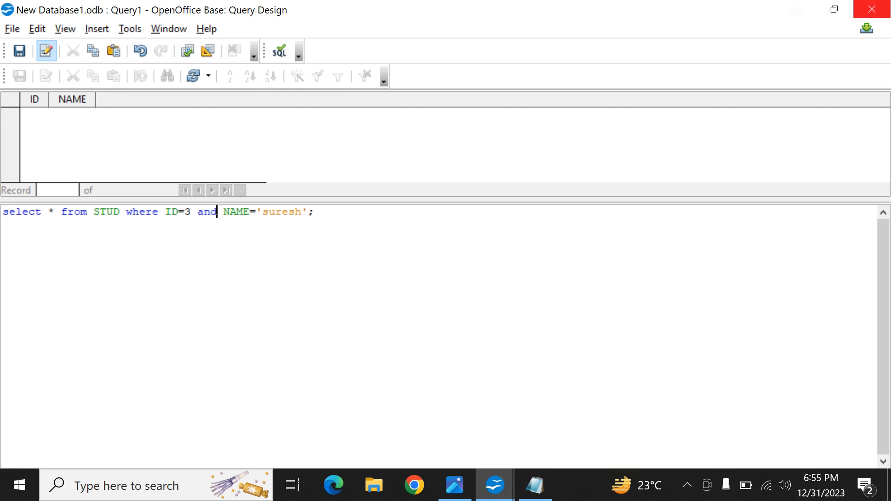
Step: Close the SQL query without saving it, and start a query in Design View with the STUD table added
left_click(871, 9)
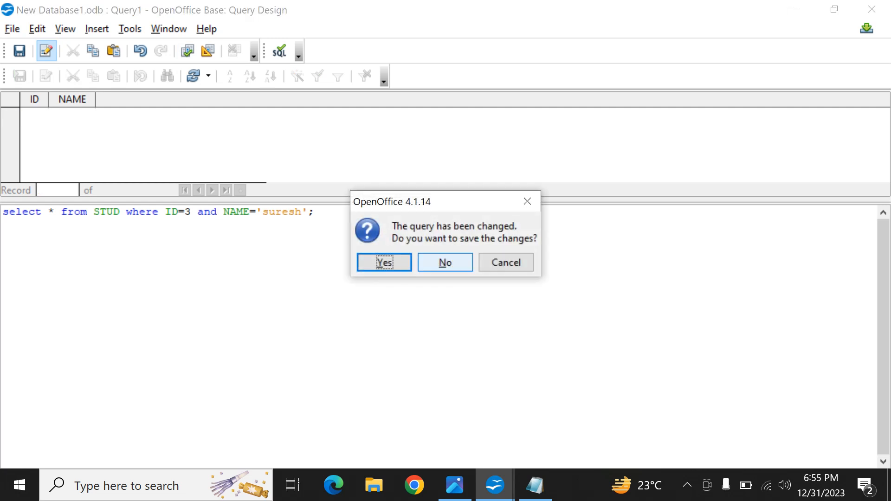
left_click(445, 262)
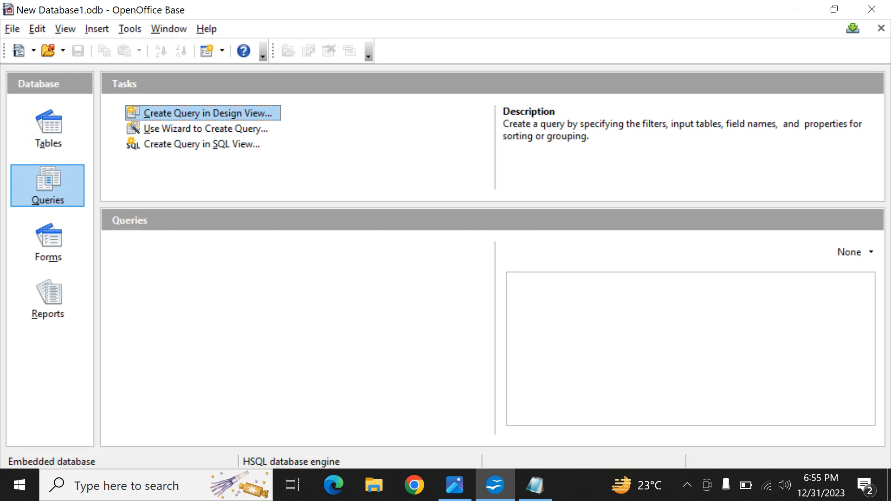
left_click(207, 114)
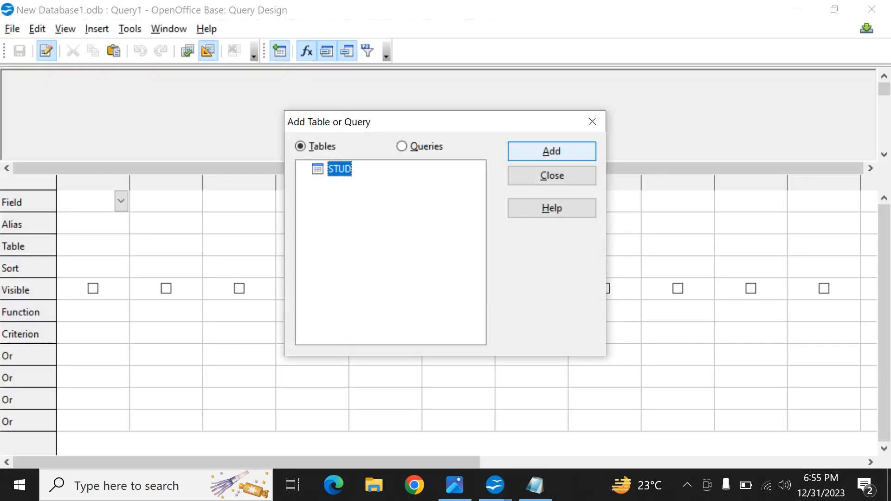
left_click(551, 151)
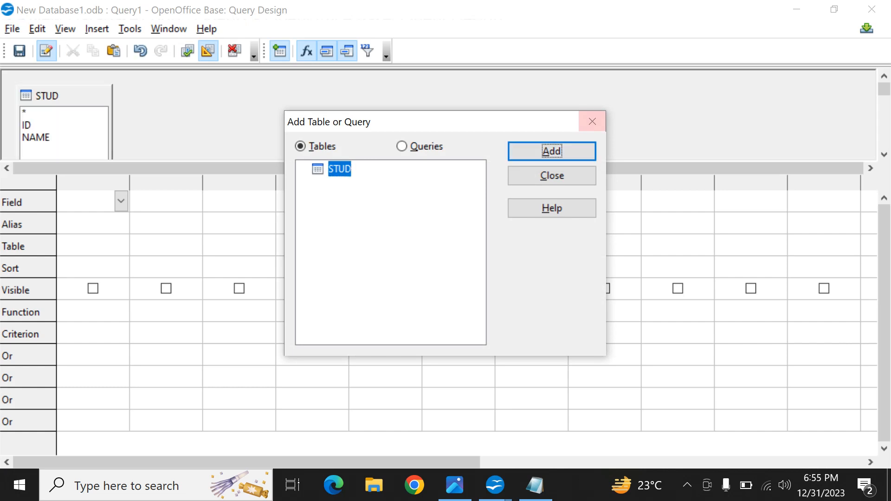
Step: Close the table selection dialog and set the query's first column to the visible field STUD.NAME
left_click(592, 122)
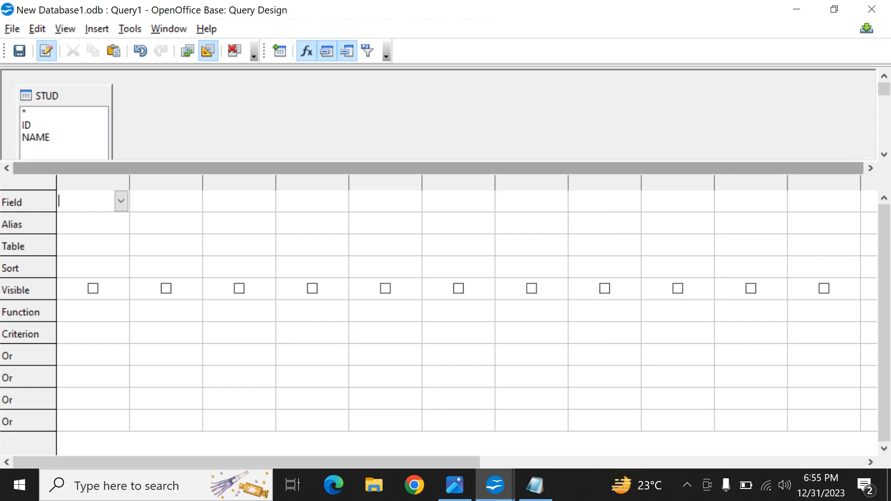
left_click_drag(65, 96, 102, 81)
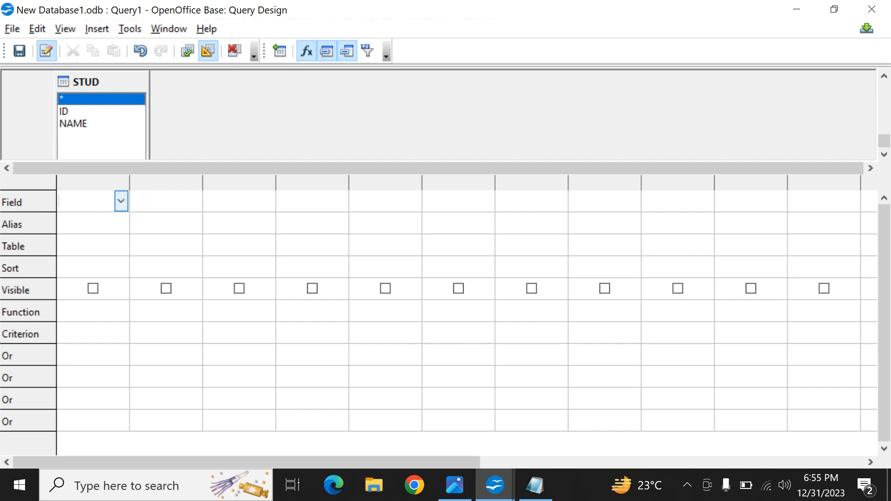
left_click(120, 201)
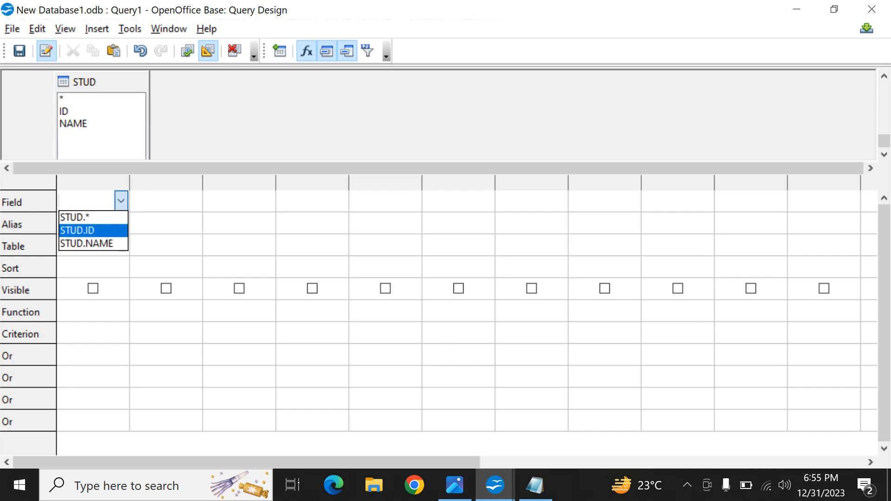
left_click(88, 231)
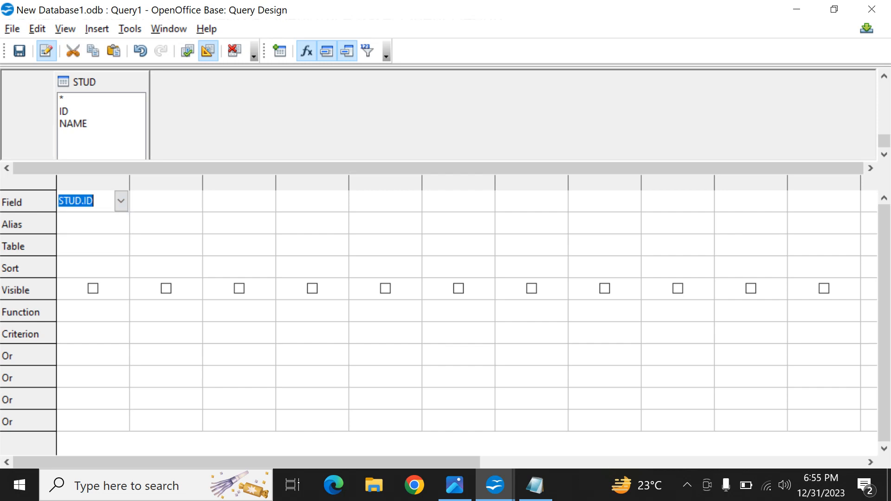
left_click(120, 201)
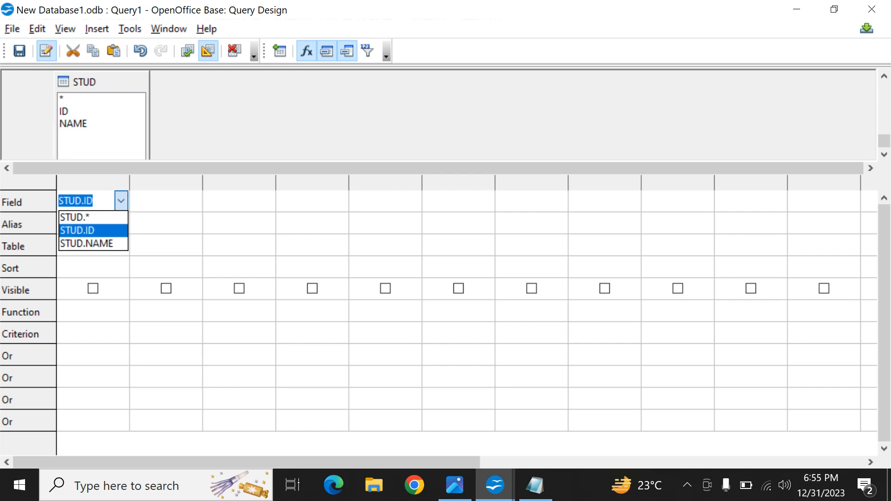
left_click(88, 244)
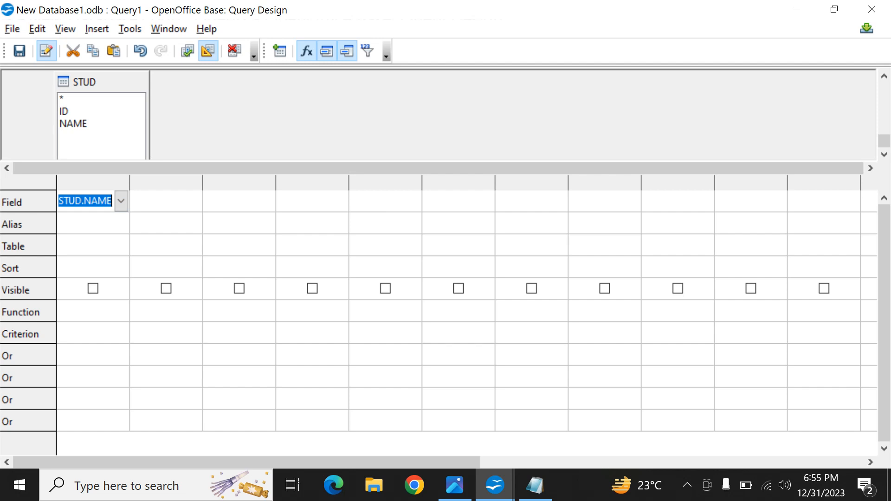
left_click(86, 245)
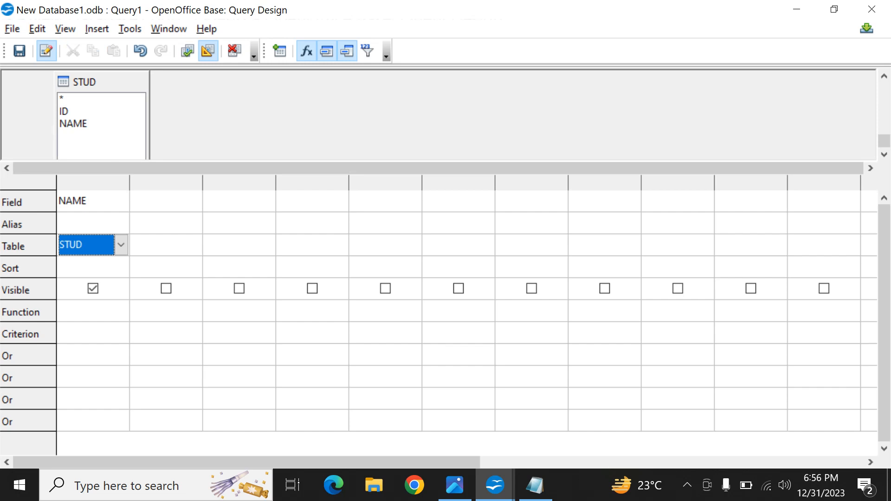
left_click(94, 289)
left_click(94, 288)
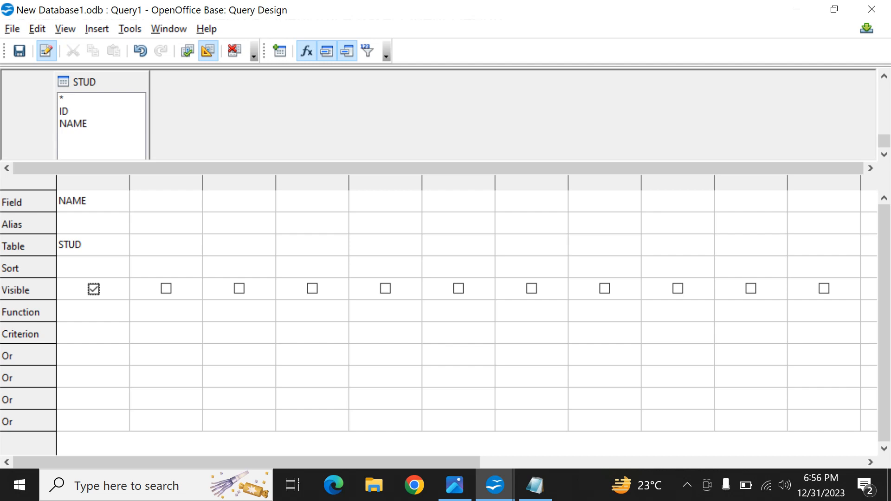
Step: Save the query design as Query1 and close it, and open the saved query to view its records
key("ctrl+s")
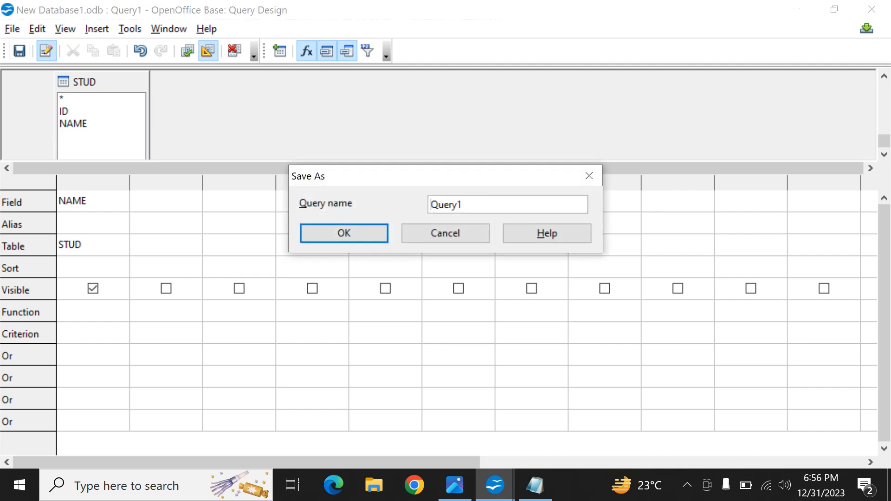
left_click(344, 233)
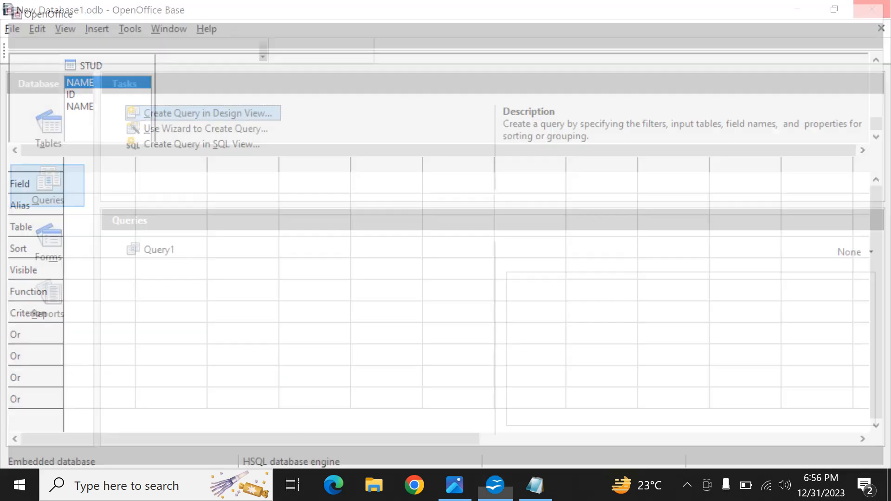
left_click(872, 9)
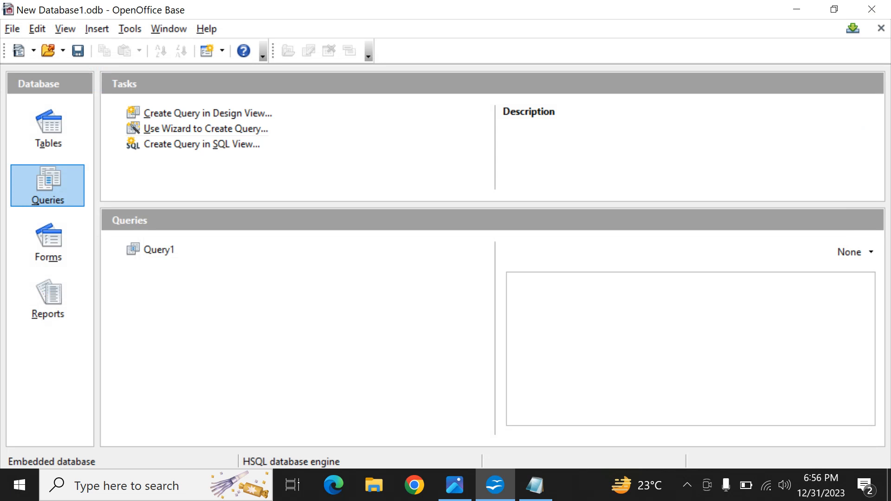
double_click(159, 249)
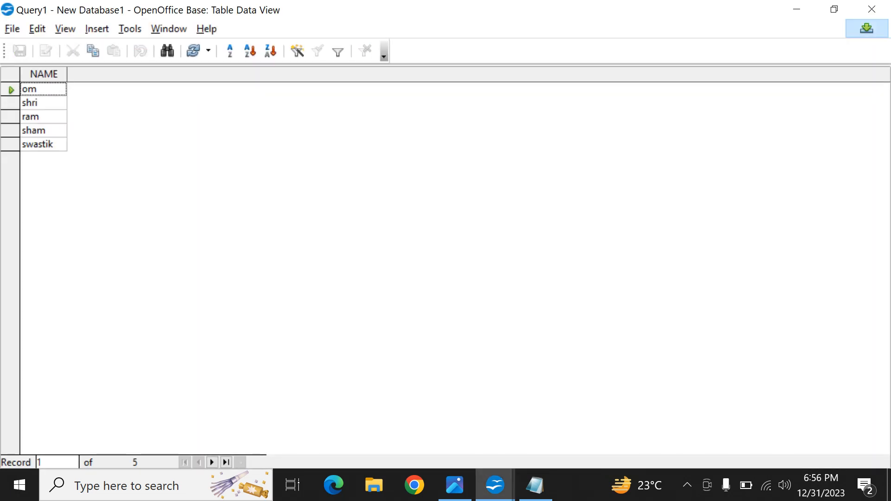
left_click(871, 9)
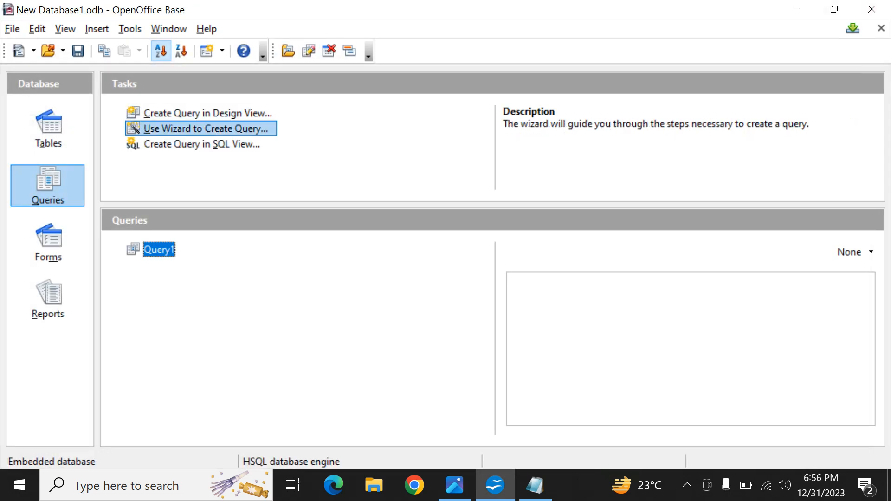
Step: Start a query with the Query Wizard and include all fields of the STUD table
left_click(206, 128)
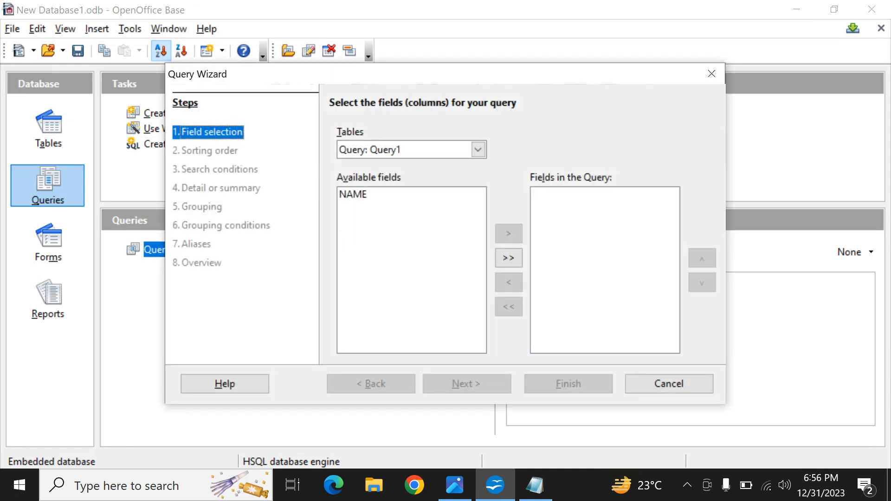
left_click(478, 150)
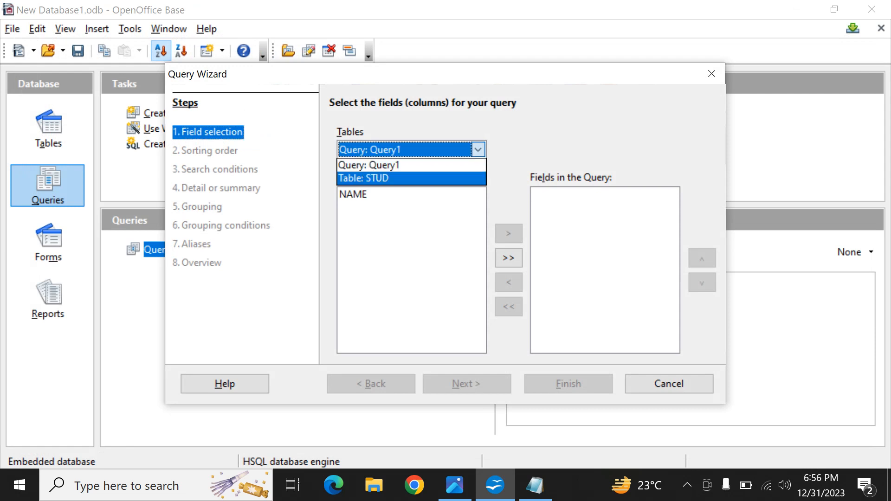
left_click(399, 179)
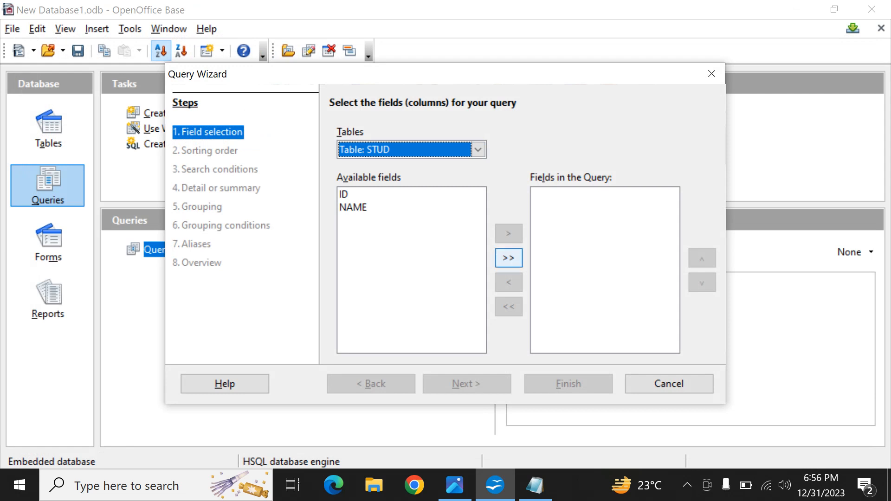
left_click(509, 257)
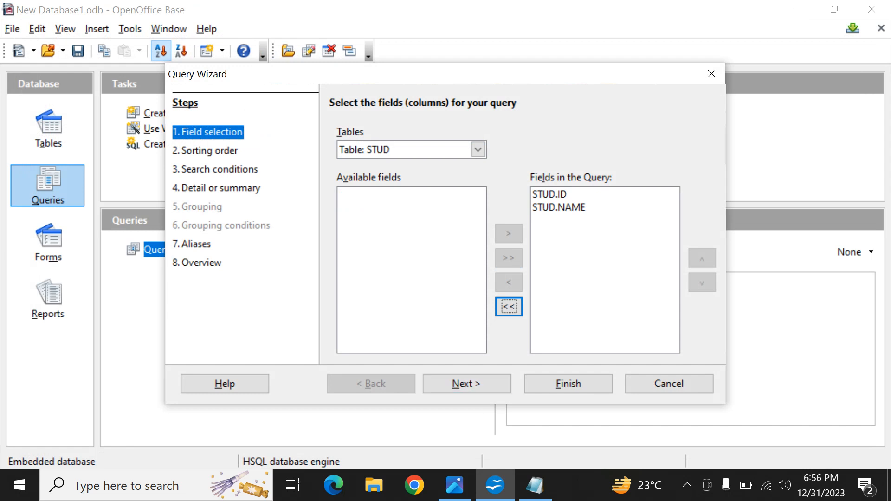
left_click(467, 384)
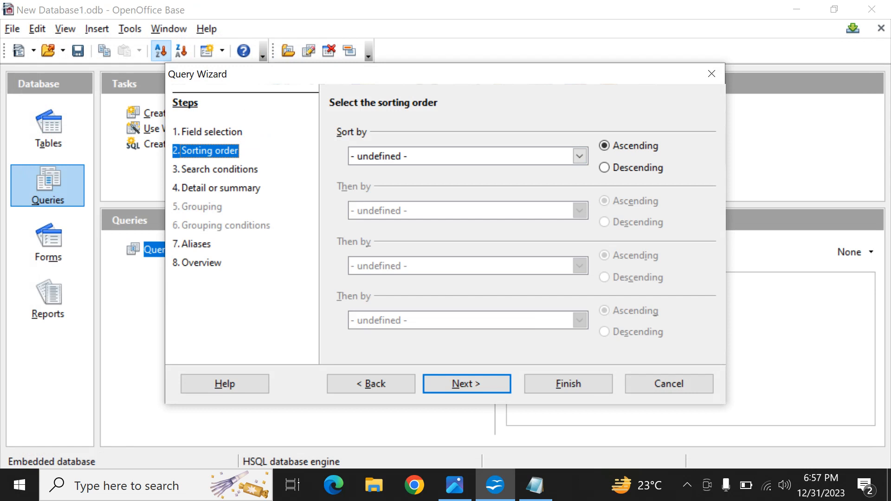
Step: Sort the wizard query by STUD.NAME in ascending order
left_click(579, 156)
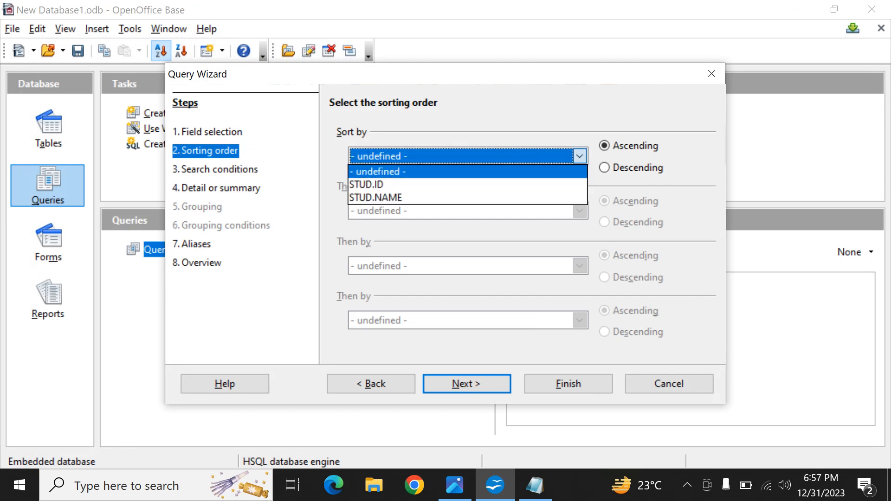
left_click(468, 198)
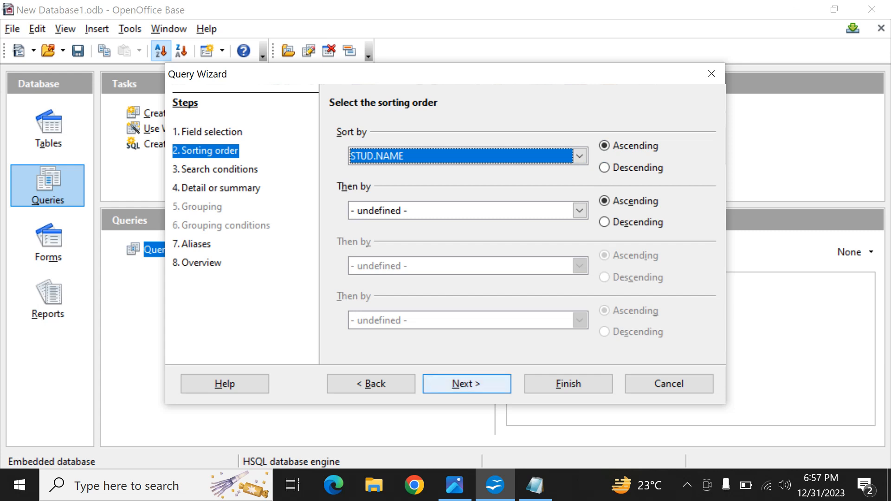
left_click(466, 384)
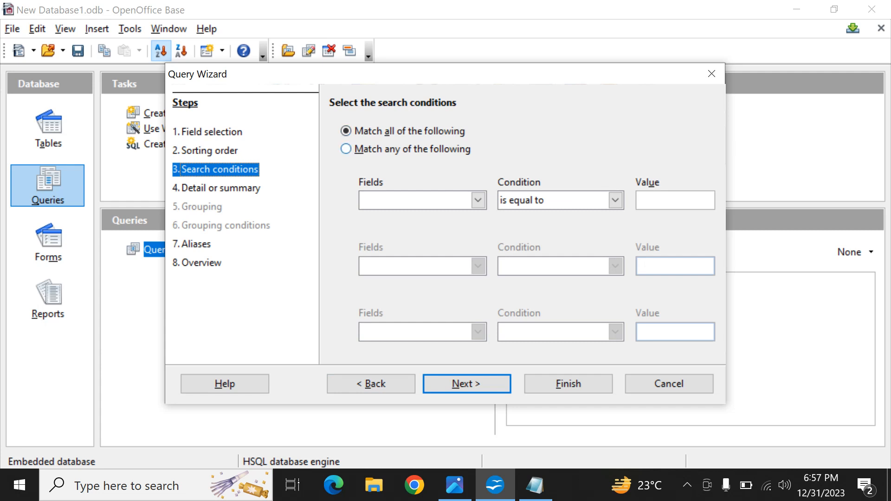
Step: Set the search conditions to match any of the following, with STUD.NAME is greater than 1
left_click(346, 149)
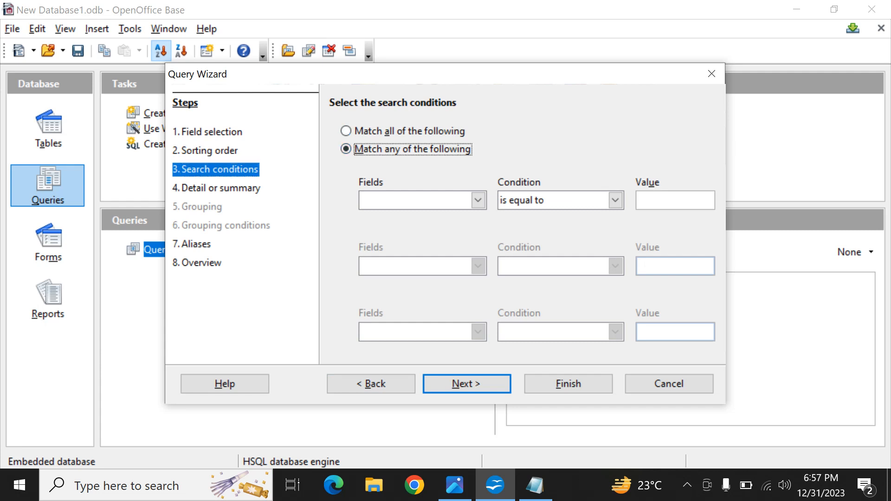
left_click(478, 200)
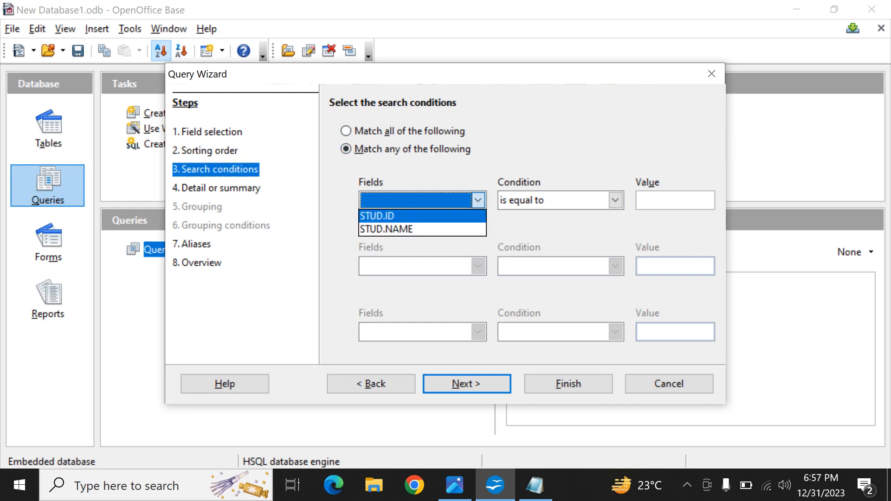
left_click(386, 229)
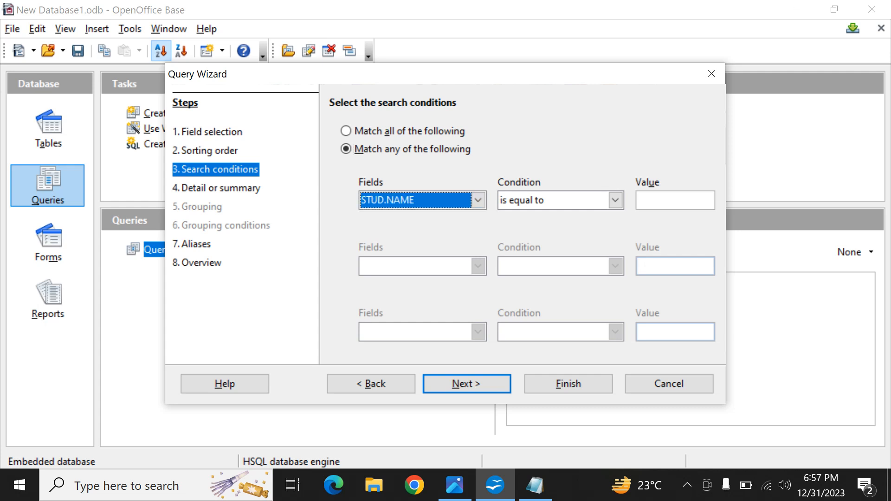
left_click(616, 200)
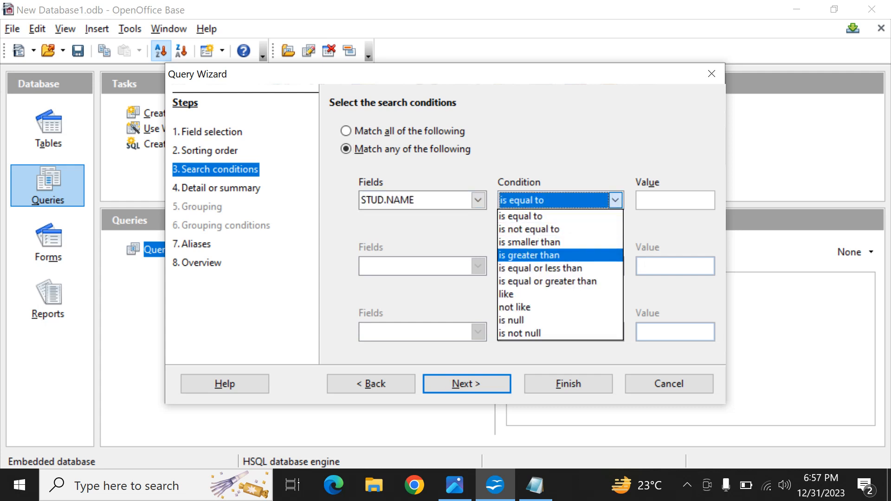
key("Return")
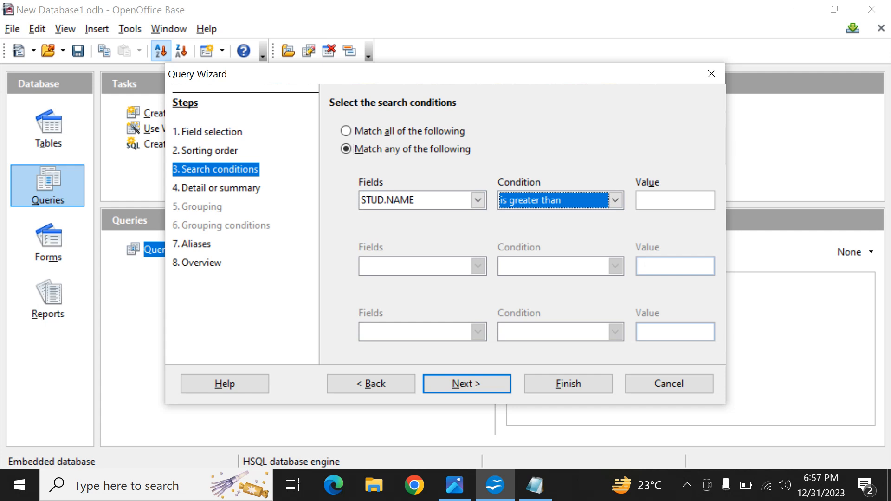
left_click(675, 201)
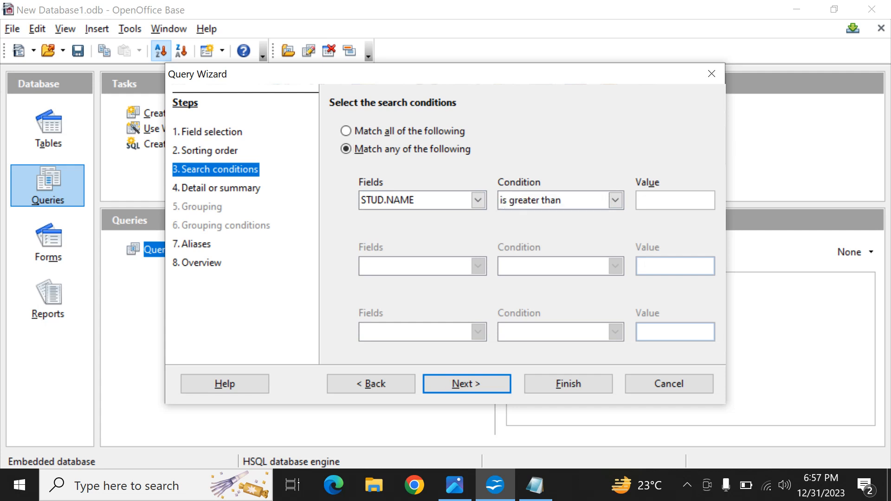
type("1")
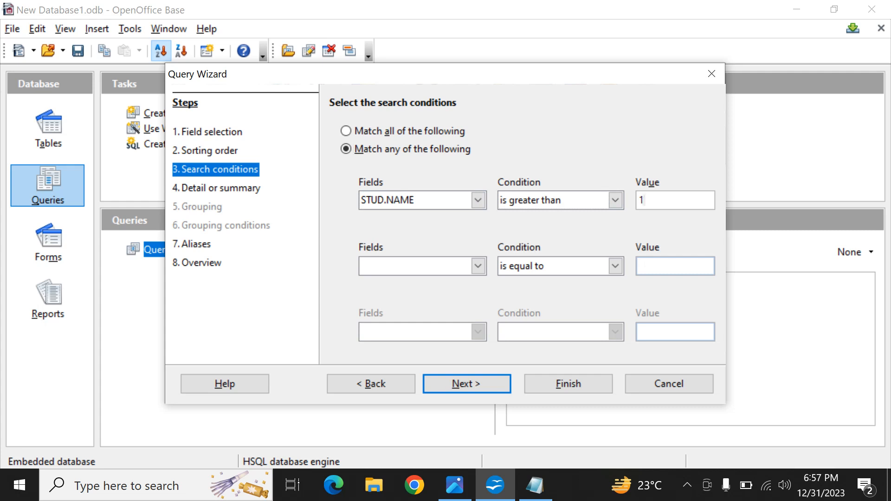
left_click(478, 200)
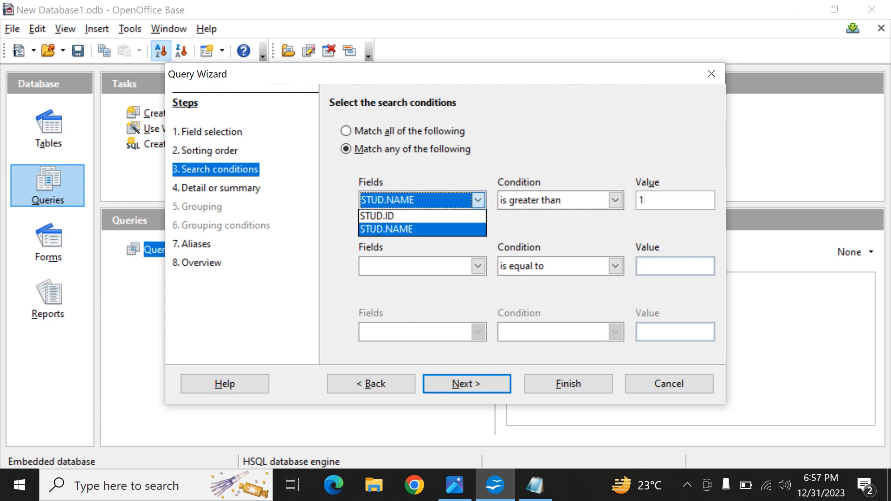
left_click(387, 229)
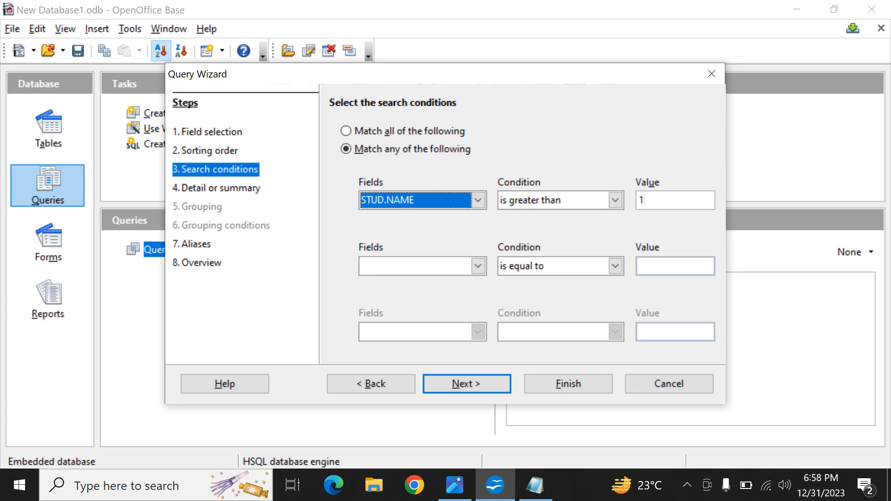
key("Return")
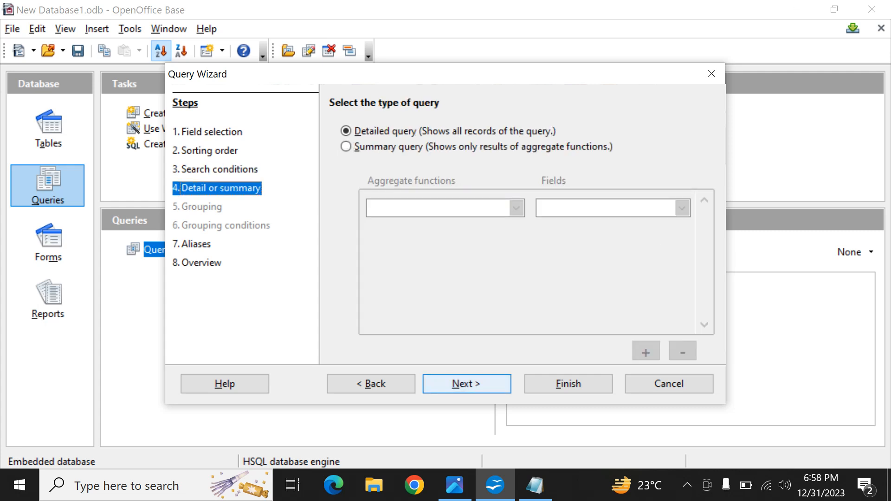
Step: Finish the wizard as a detailed query with the default aliases and name, view its records, and close the results window
left_click(467, 383)
left_click(466, 384)
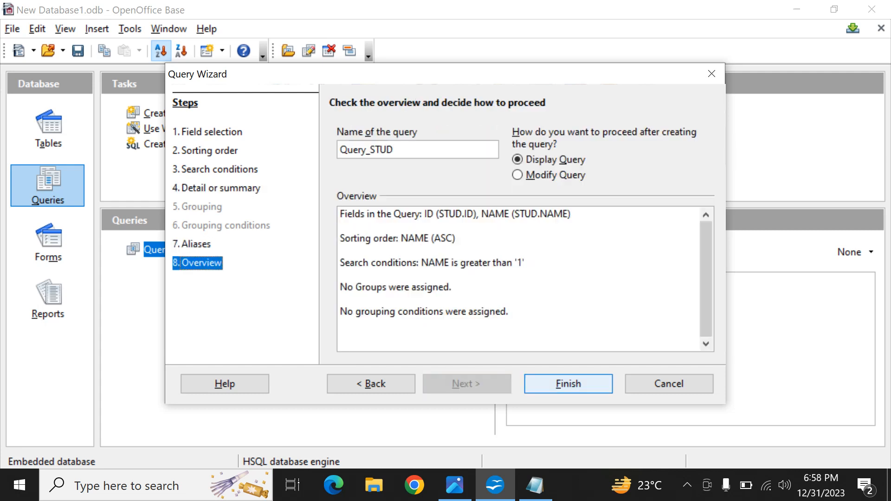
left_click(568, 384)
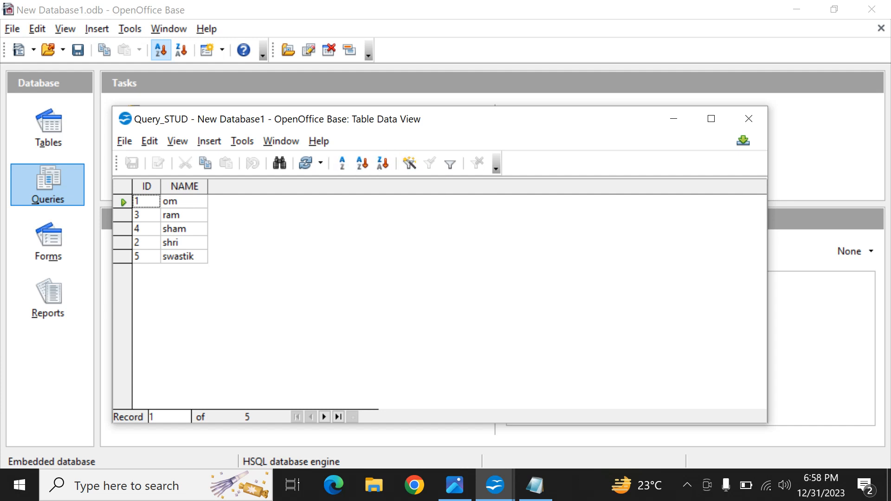
left_click_drag(509, 124, 447, 55)
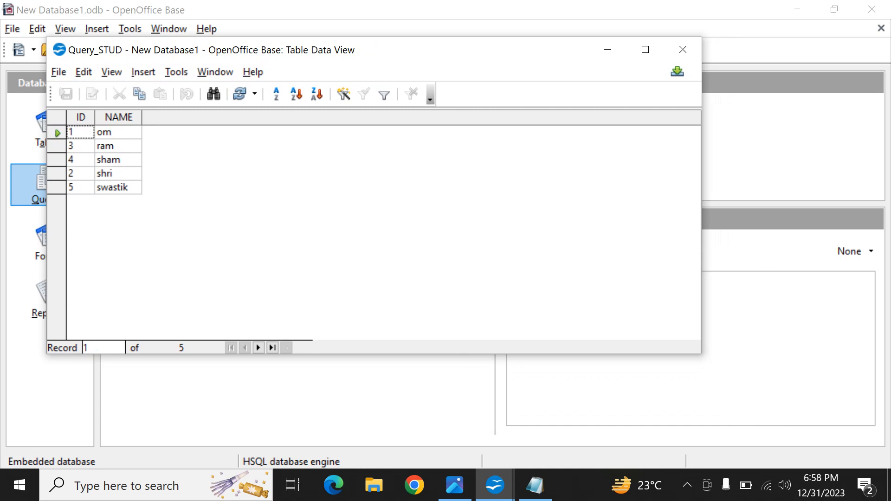
left_click(682, 50)
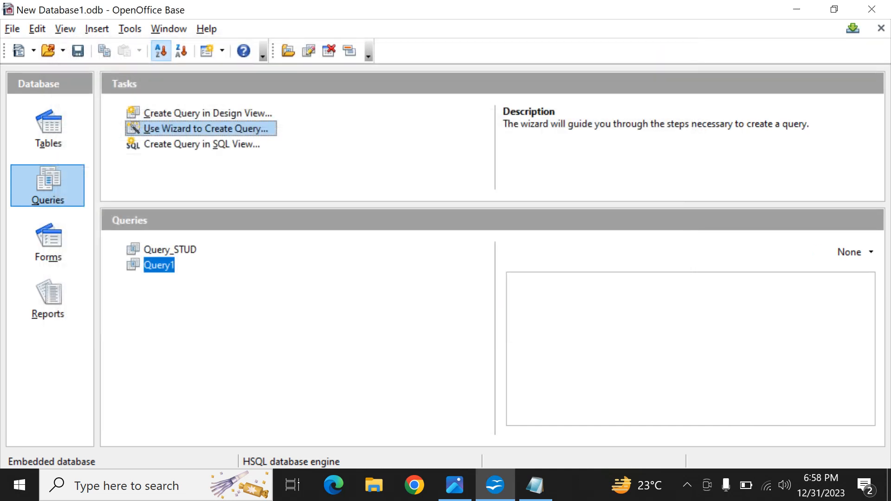
Step: Start another query with the Query Wizard and include all fields of the query Query_STUD
left_click(206, 129)
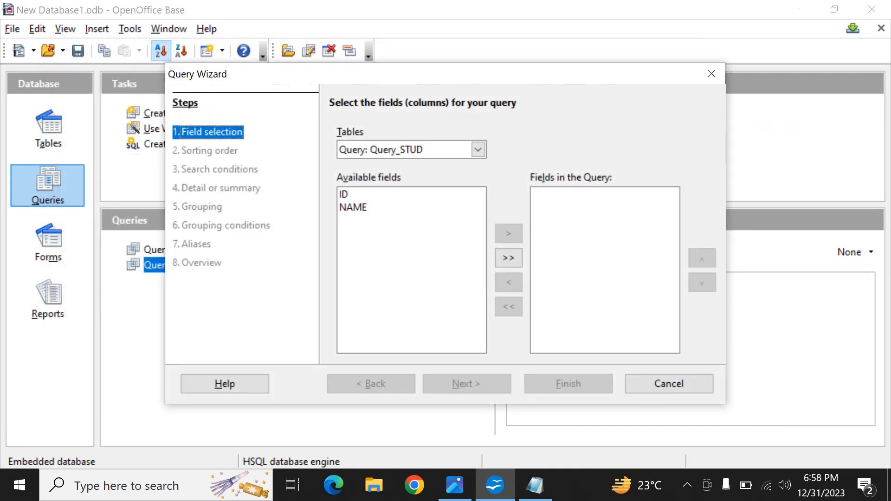
left_click(478, 150)
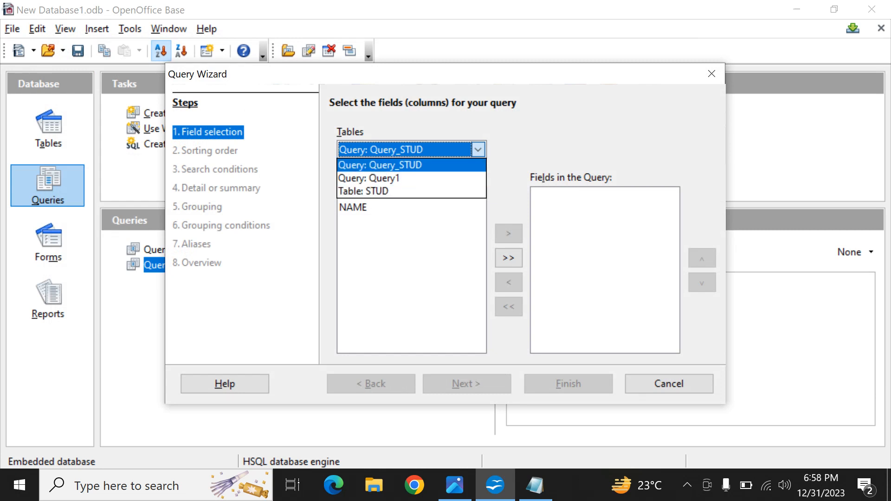
left_click(399, 165)
left_click(509, 258)
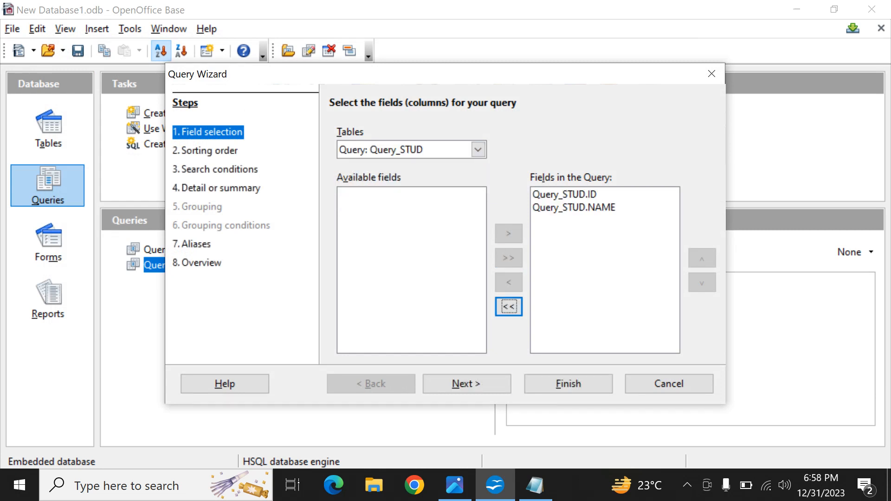
Step: Sort the wizard query by Query_STUD.NAME in ascending order
left_click(467, 384)
left_click(579, 157)
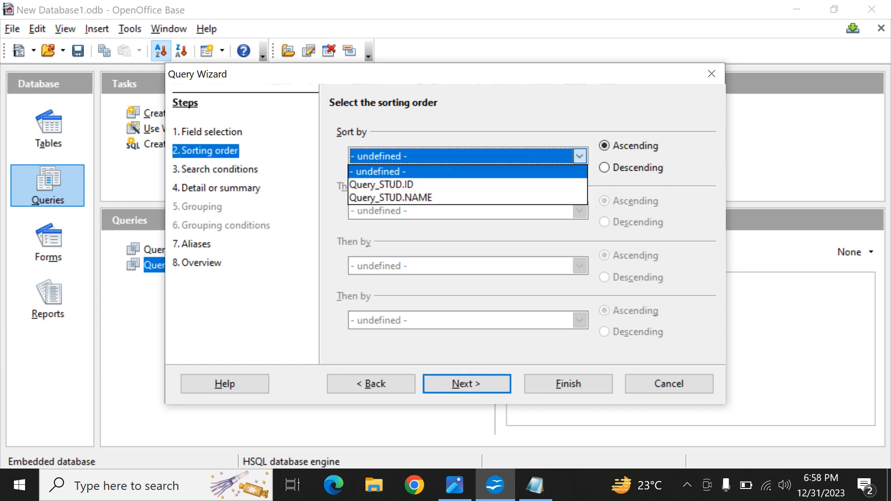
left_click(390, 197)
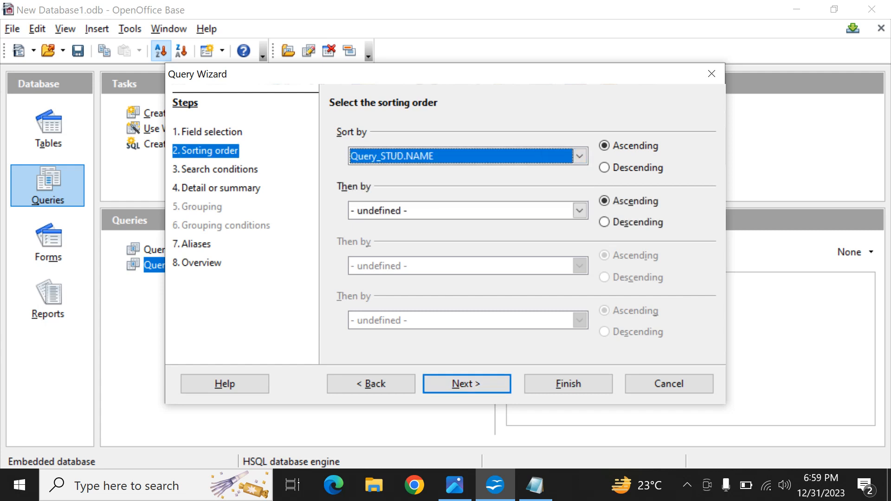
Step: Set the search conditions to match any of the following, with Query_STUD.ID is greater than 1
left_click(466, 383)
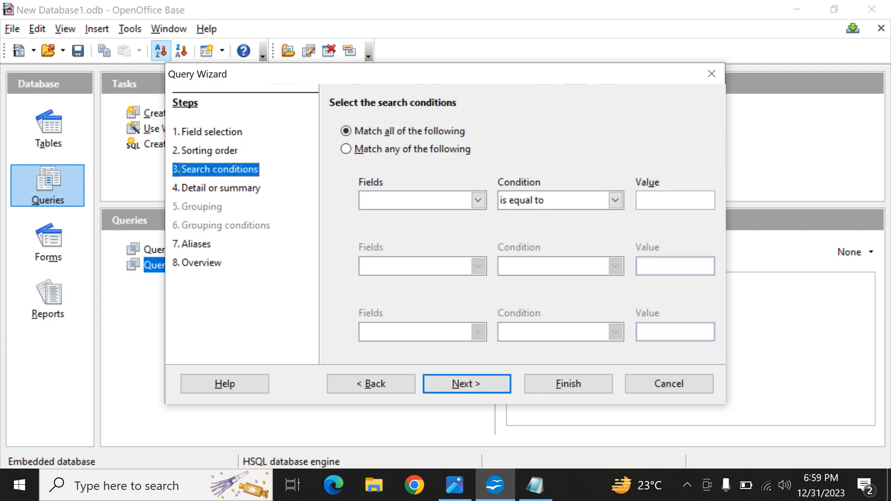
left_click(346, 149)
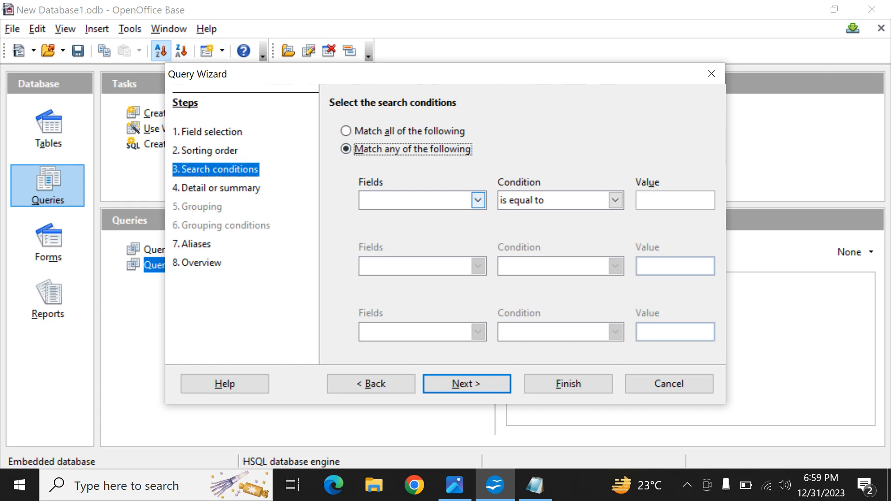
left_click(478, 200)
left_click(392, 215)
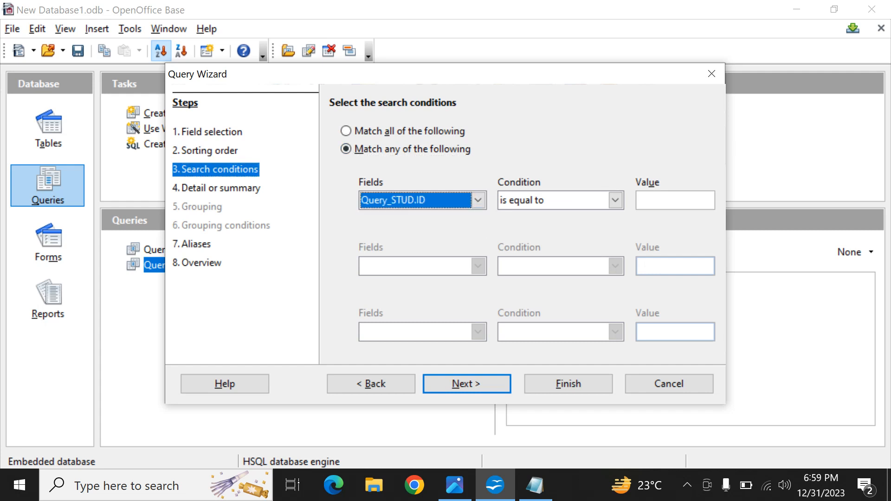
left_click(615, 200)
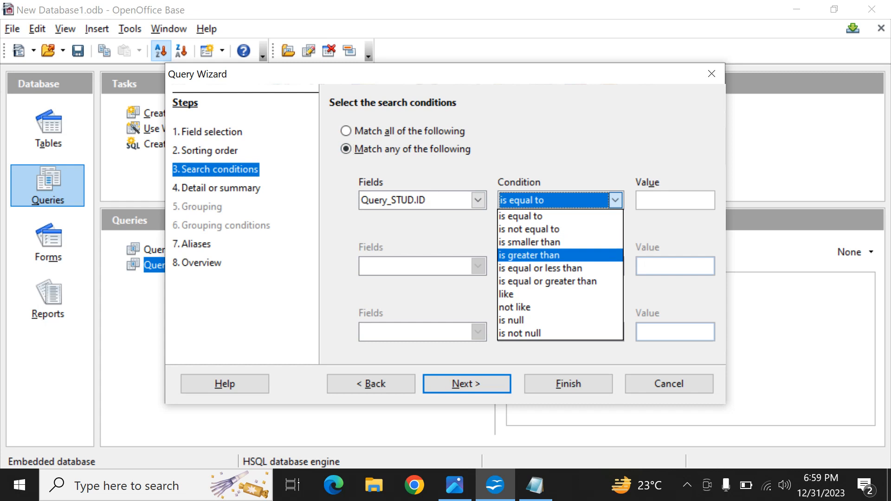
left_click(534, 255)
left_click(674, 200)
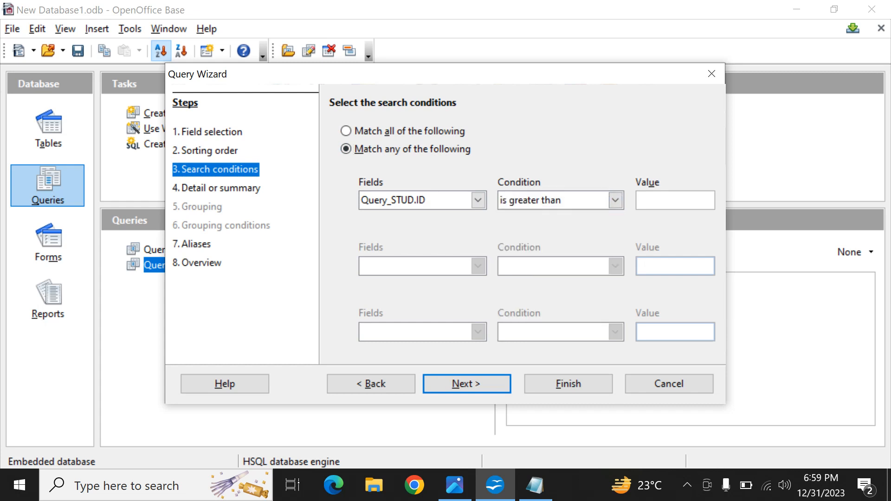
type("1")
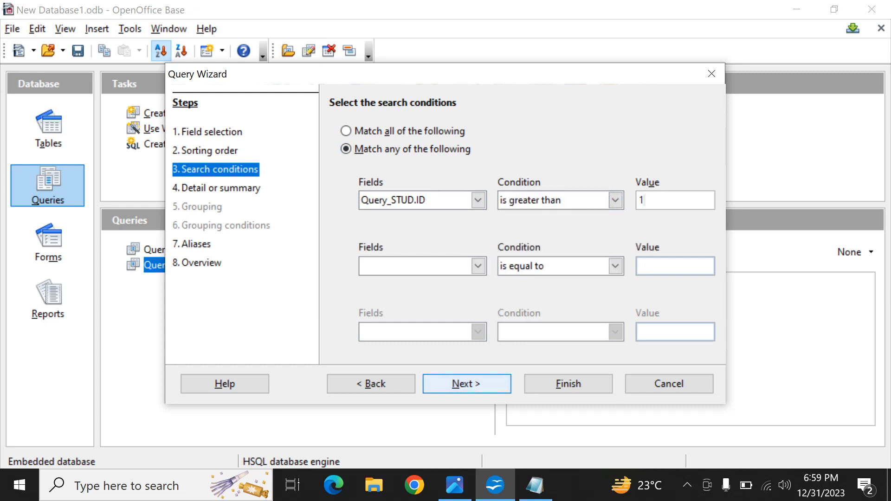
Step: Try to finish and display the query based on Query_STUD with the default aliases and name, and close the results window
left_click(466, 384)
left_click(466, 383)
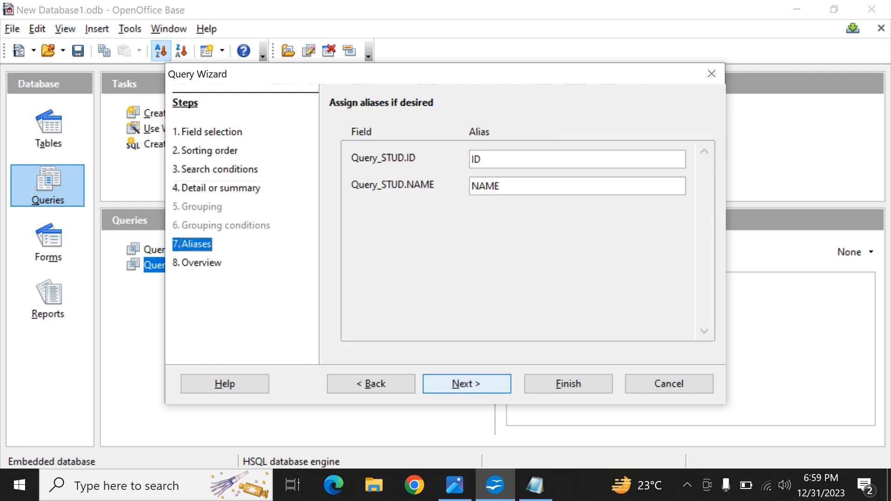
left_click(466, 384)
key("Return")
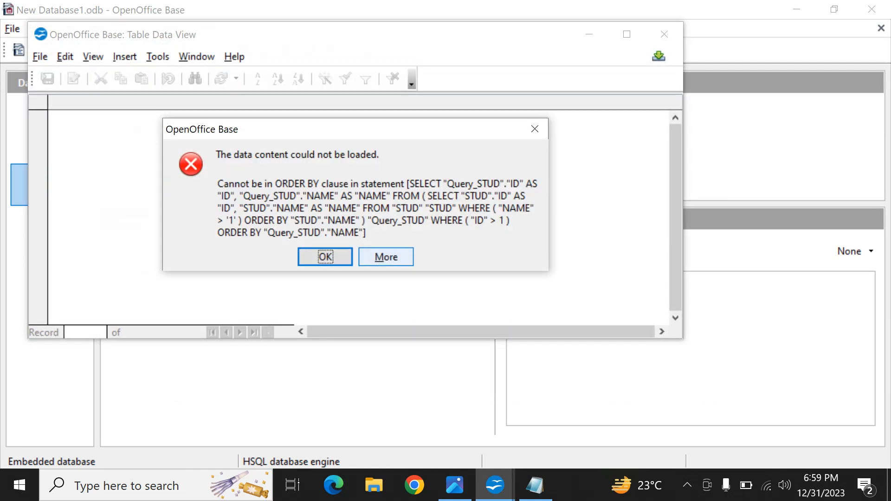
key("Return")
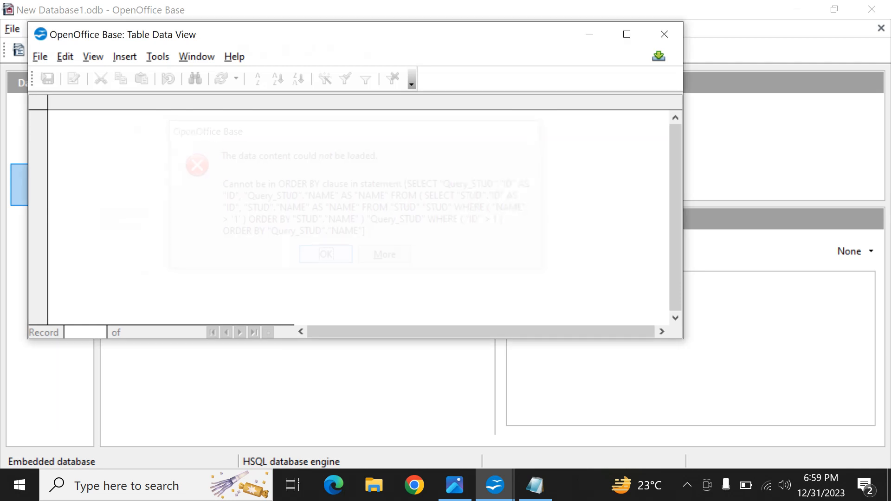
left_click(664, 34)
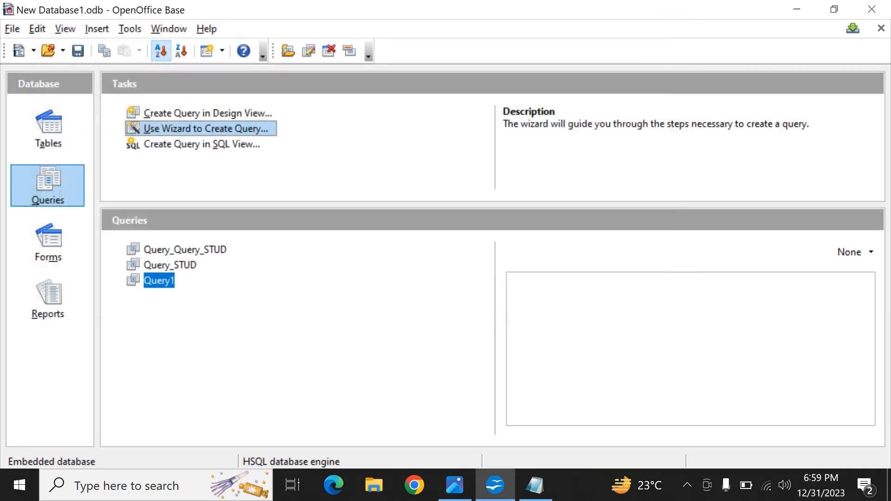
Step: Delete the queries Query_Query_STUD and Query_STUD from the database
left_click(184, 249)
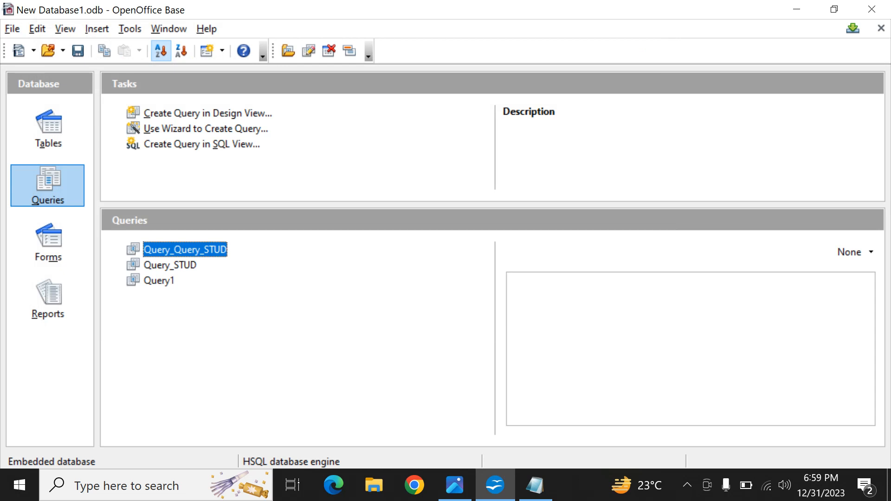
key("Delete")
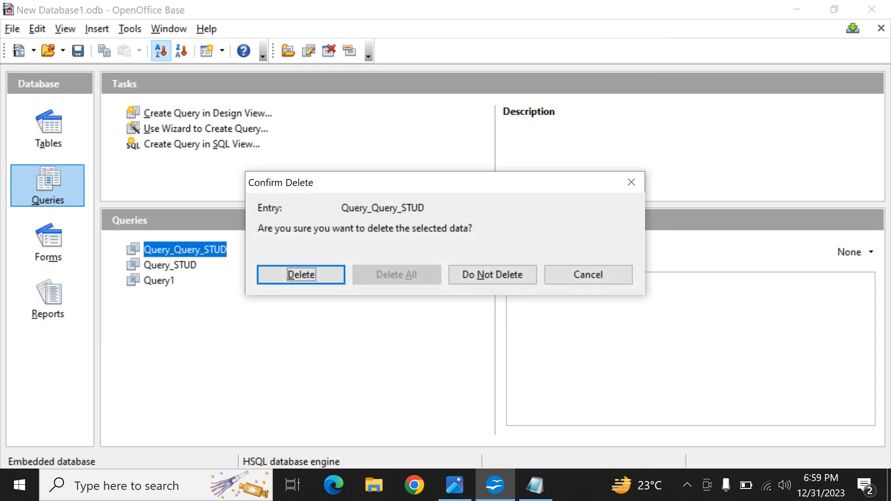
key("Return")
key("Delete")
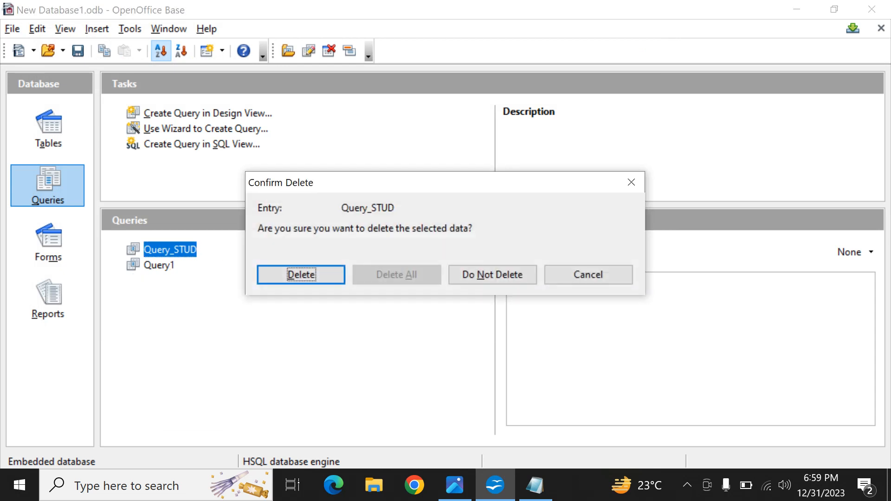
key("Return")
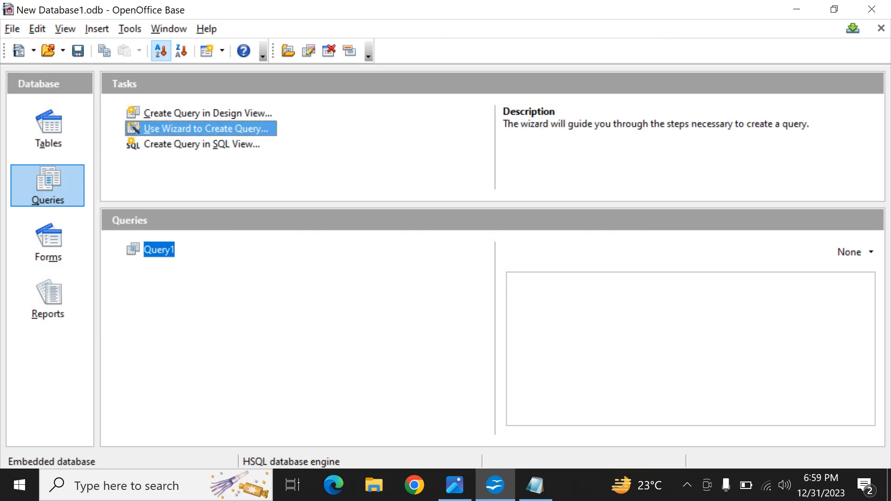
Step: Start a new query with the Query Wizard, choosing the STUD table and including all its fields
key("Return")
left_click(478, 149)
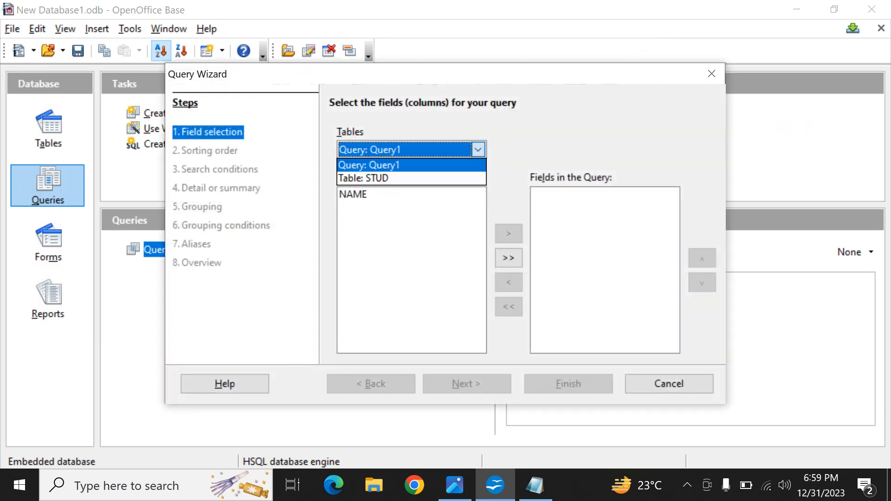
left_click(365, 178)
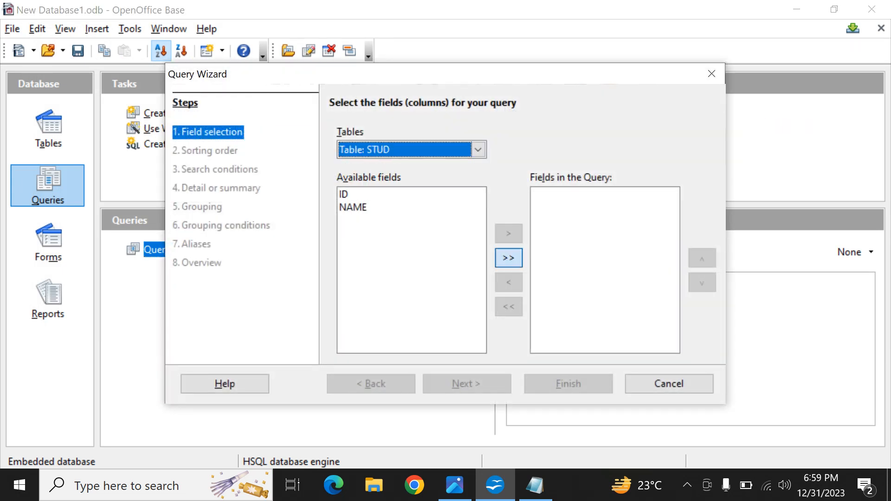
left_click(509, 258)
Step: Sort the new wizard query by STUD.NAME in ascending order
left_click(466, 384)
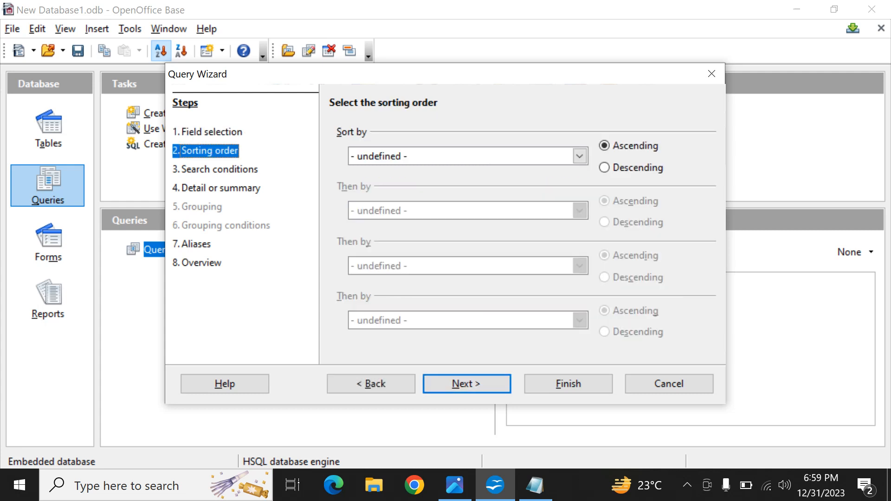
left_click(579, 156)
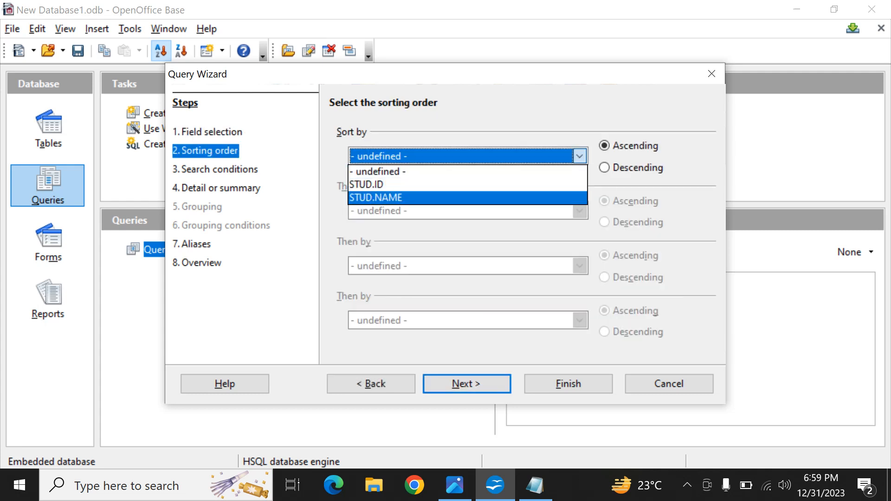
left_click(376, 197)
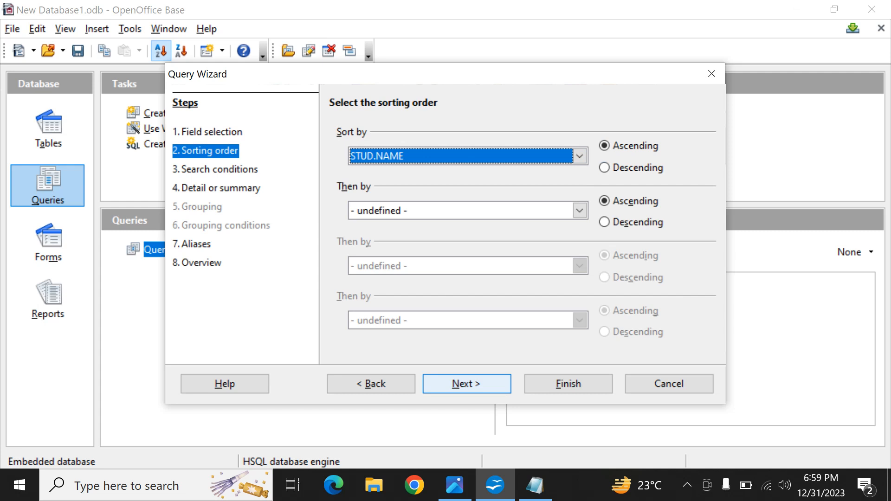
Step: Set the search conditions to match any of the following, with STUD.ID is greater than 1
left_click(466, 384)
left_click(346, 149)
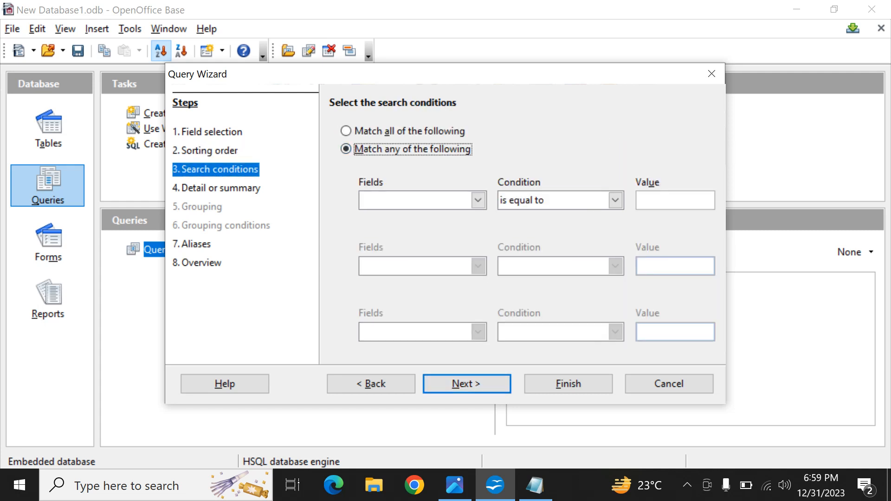
left_click(478, 200)
left_click(378, 214)
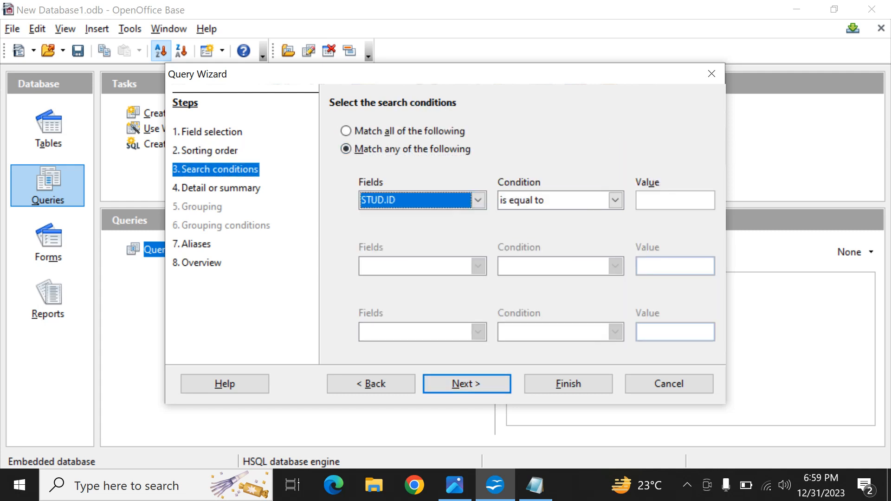
left_click(615, 200)
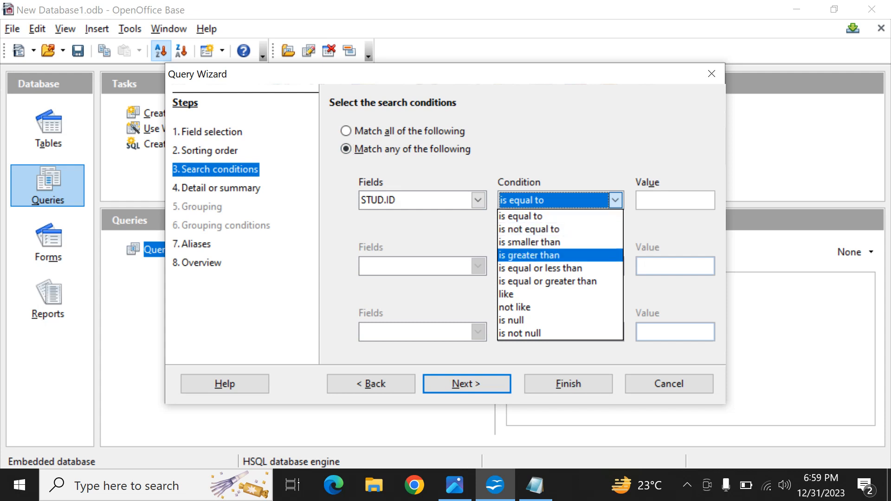
key("Return")
left_click(674, 200)
type("1")
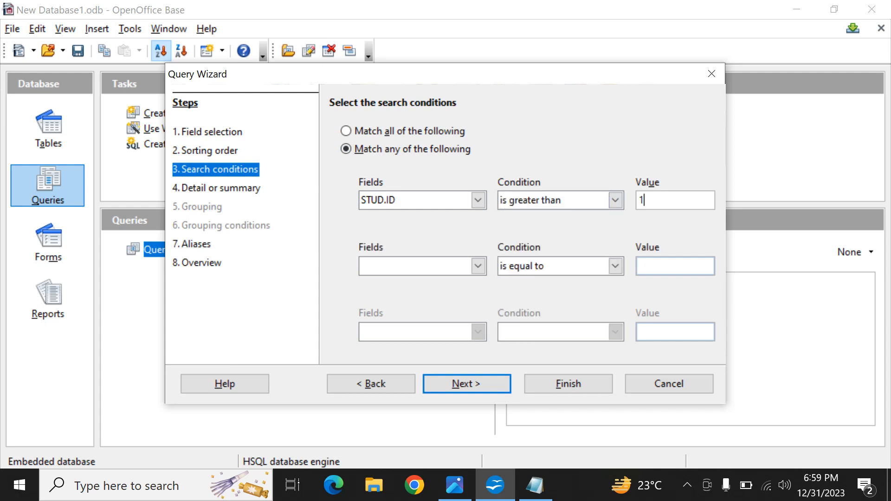
Step: Finish the STUD query with the default detail setting, aliases and name Query_STUD, view its records, and close the results window
left_click(467, 384)
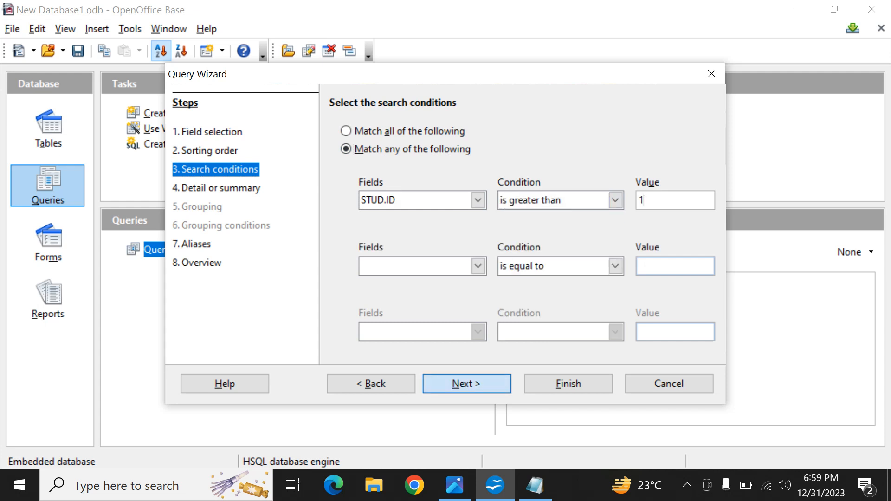
left_click(466, 384)
left_click(467, 384)
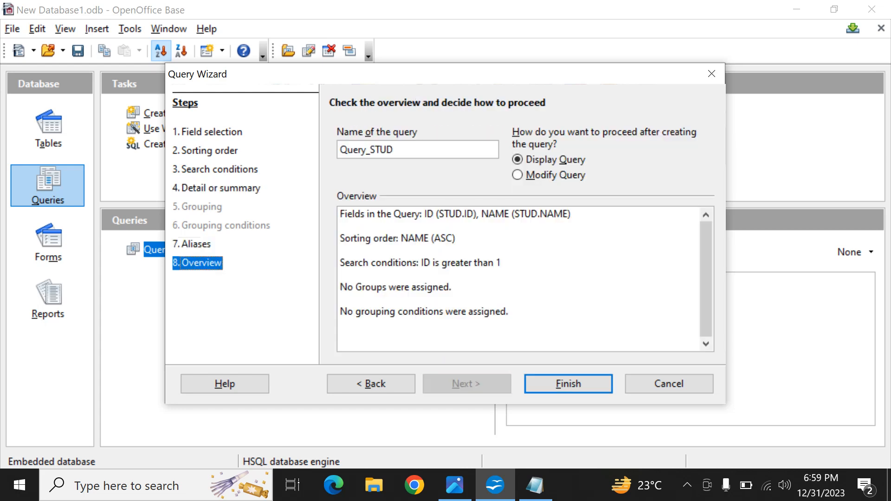
left_click(569, 384)
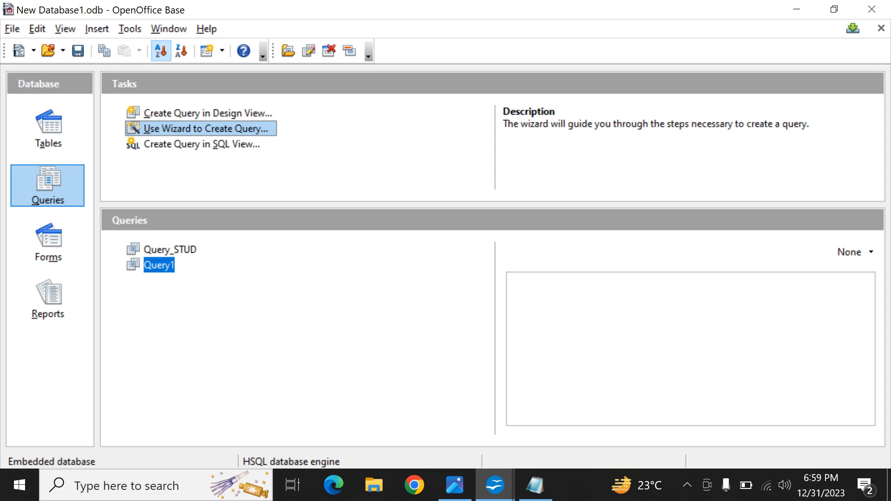
mouse_move(495, 485)
left_click(580, 408)
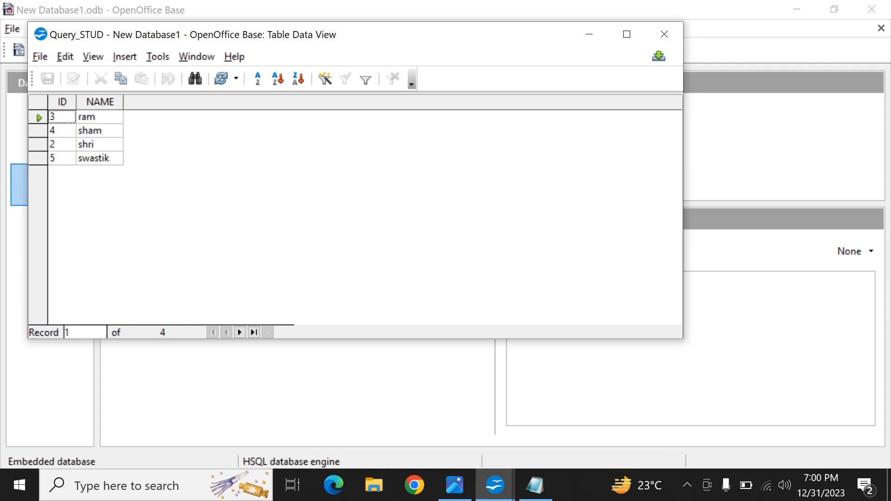
left_click(664, 34)
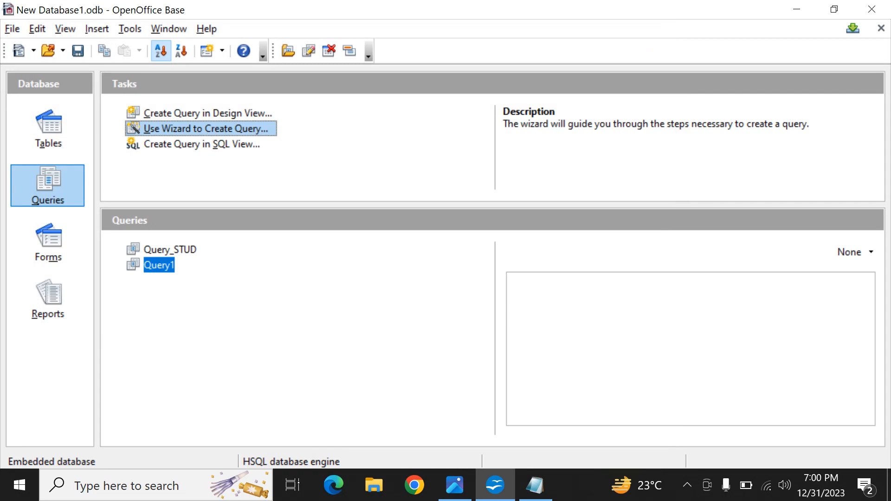
Step: Switch to the CBSE class 10 IT practical topic outline to review it, and return to OpenOffice Base
key("alt+Tab")
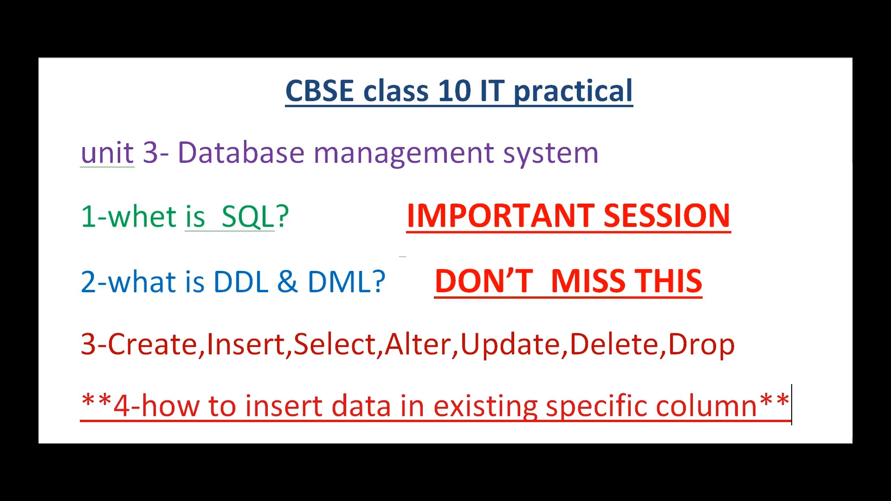
key("alt+Tab")
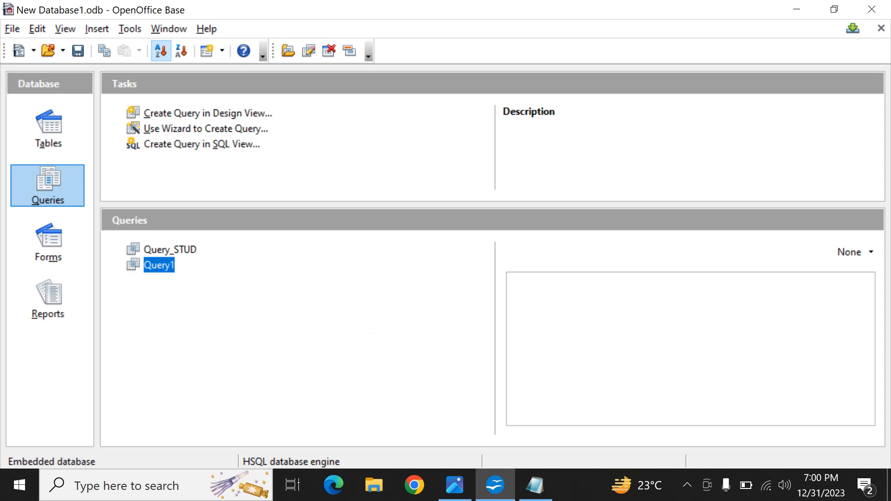
Step: Execute the SQL statement "alter table stud add marks int;" to add an integer marks column to the stud table
left_click(130, 29)
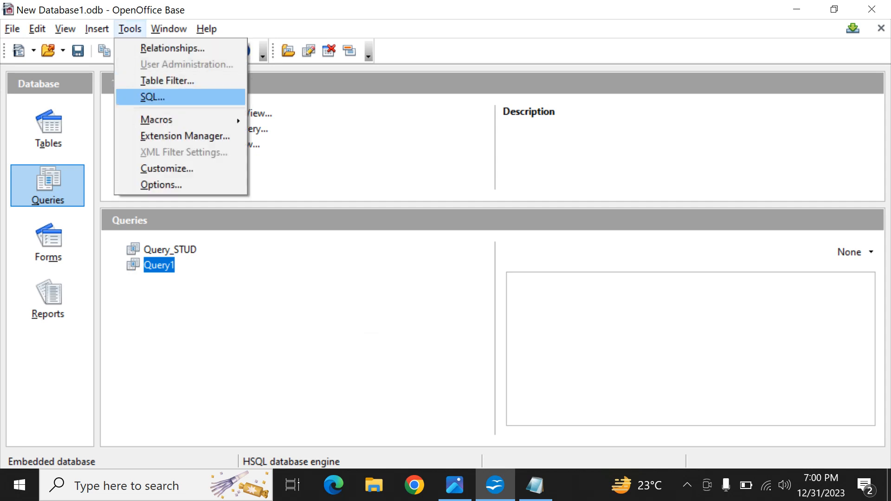
left_click(152, 96)
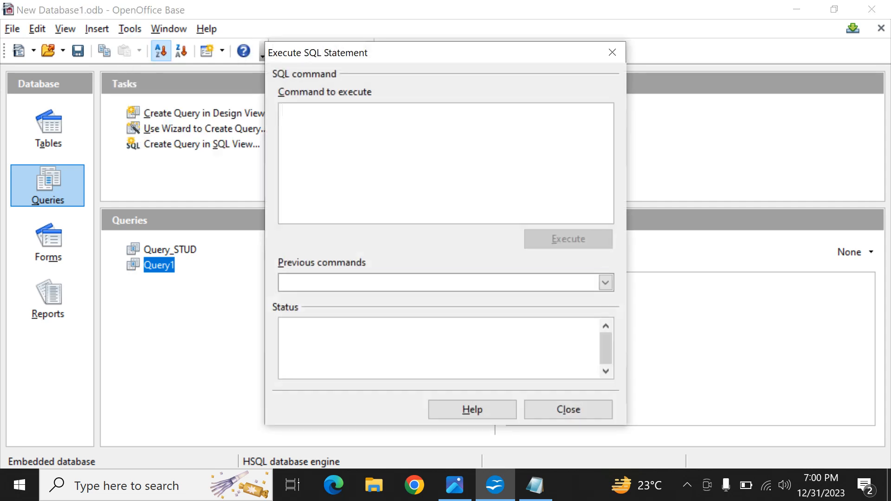
type("alter")
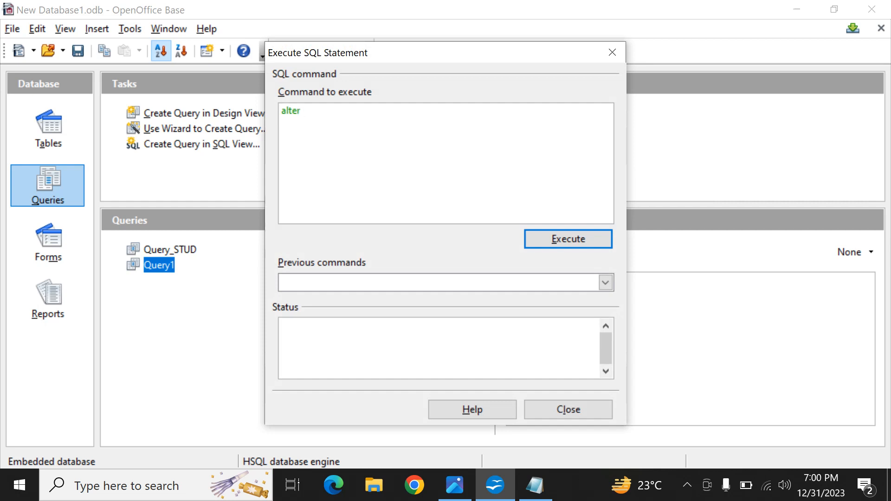
type(" table stud add marks")
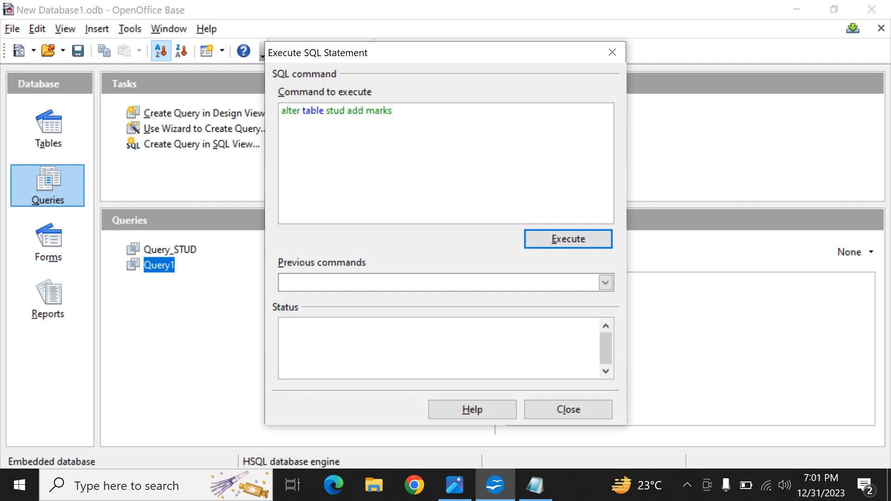
type("int;")
key("Return")
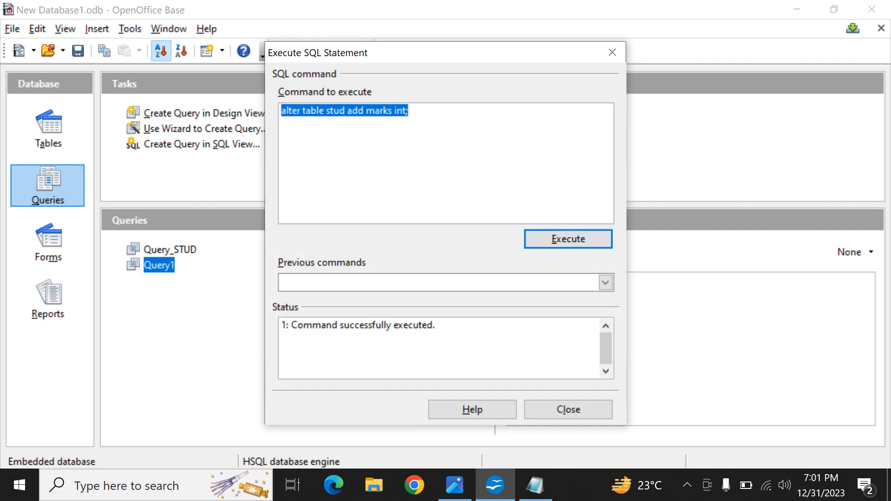
Step: Close the SQL statement dialog, open the STUD table to check its columns, and close the table data
left_click(568, 409)
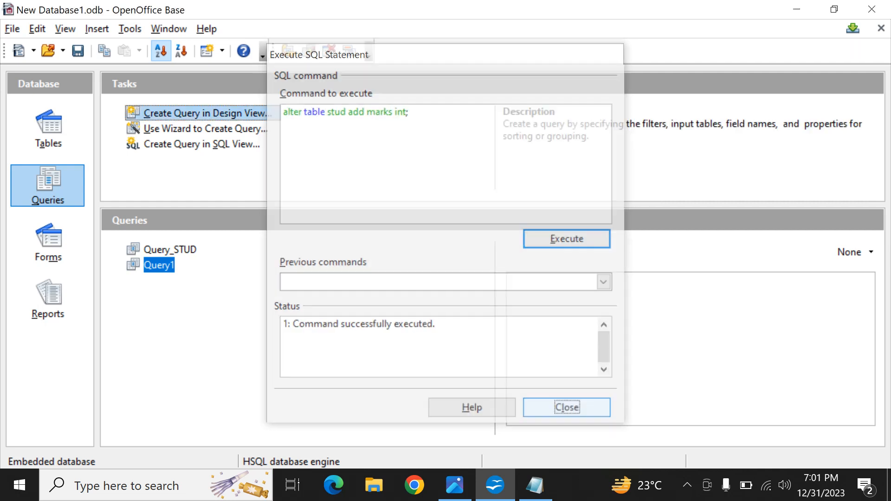
left_click(48, 130)
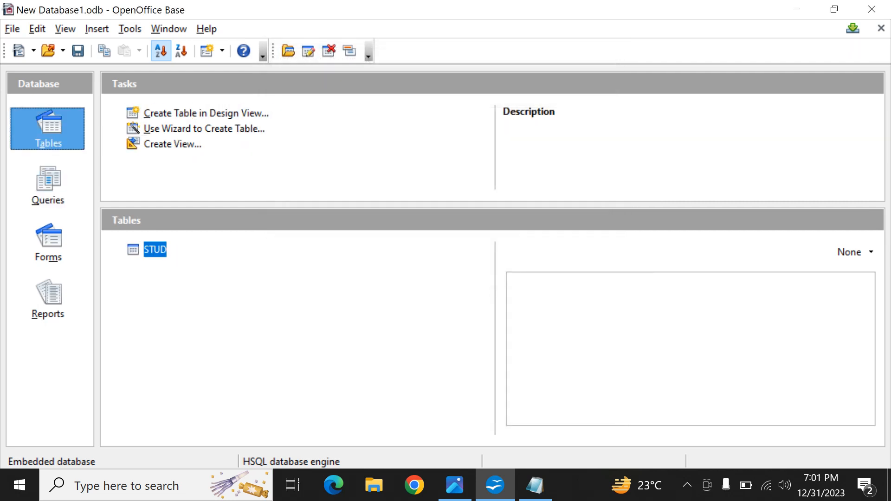
double_click(155, 250)
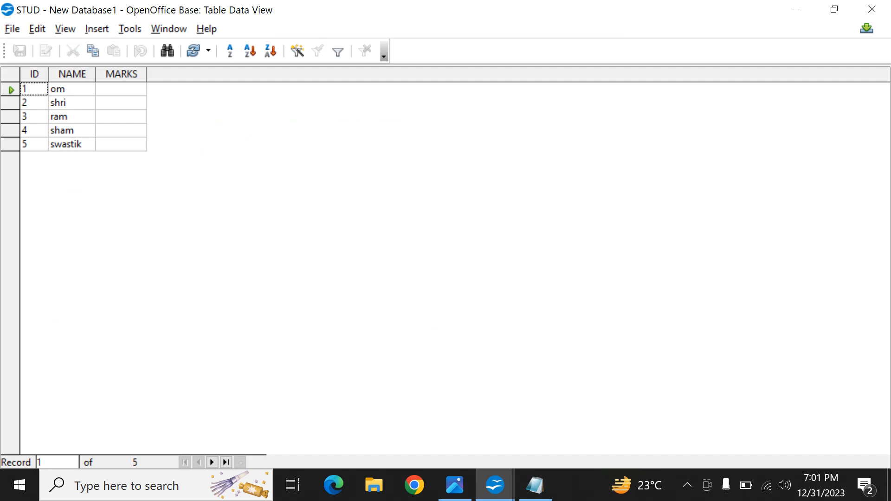
left_click(872, 9)
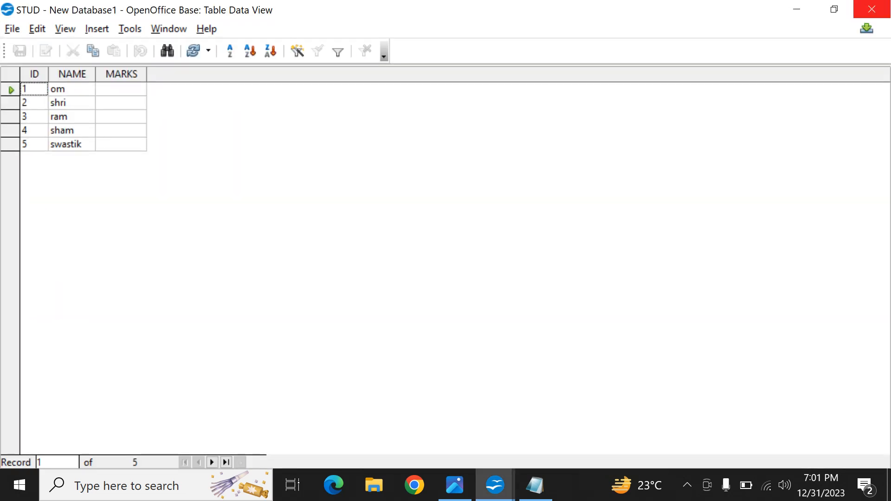
Step: Switch to the CBSE class 10 IT practical topic outline, return to OpenOffice Base, and close the STUD data window
key("alt+Tab")
key("Tab")
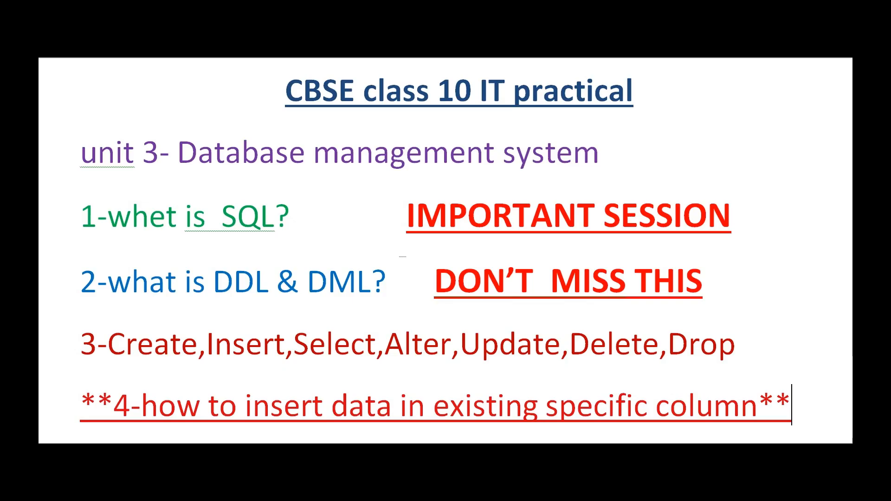
key("alt+Tab")
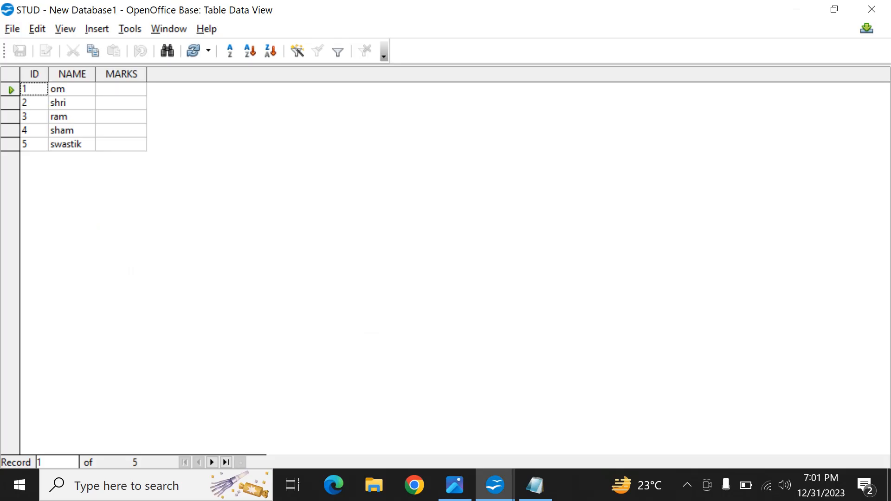
left_click(872, 9)
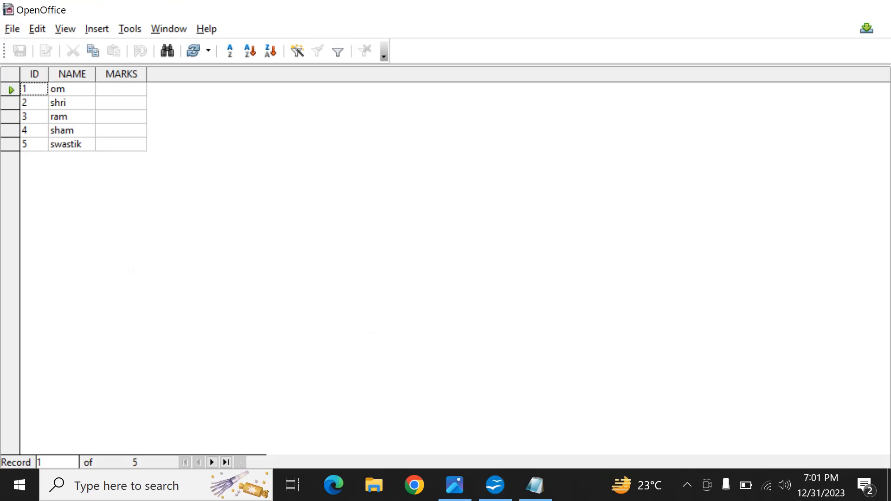
Step: Execute the SQL statement "update stud set marks=11 where id=1;" to fill in the first student's marks
key("alt+t")
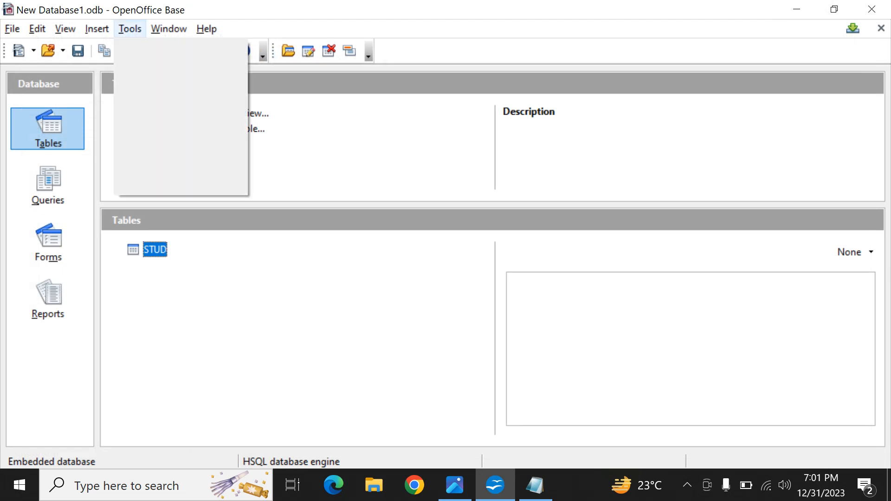
key("Down")
key("Down")
key("Return")
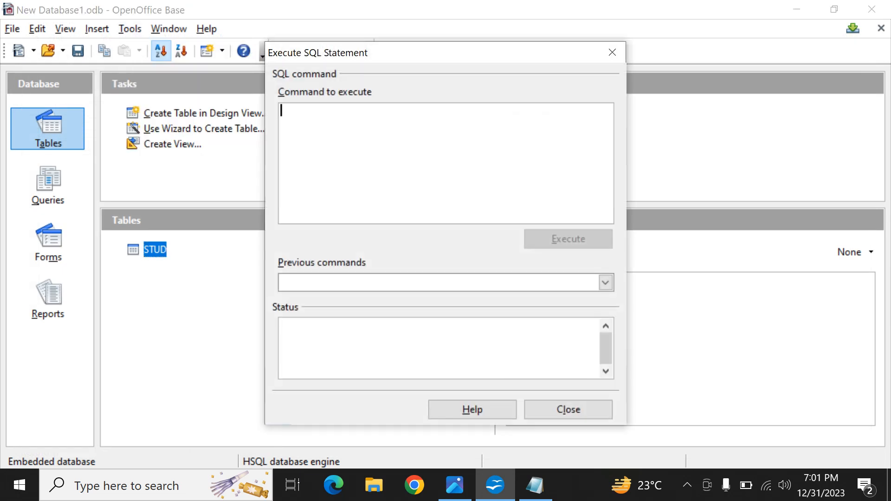
type("update")
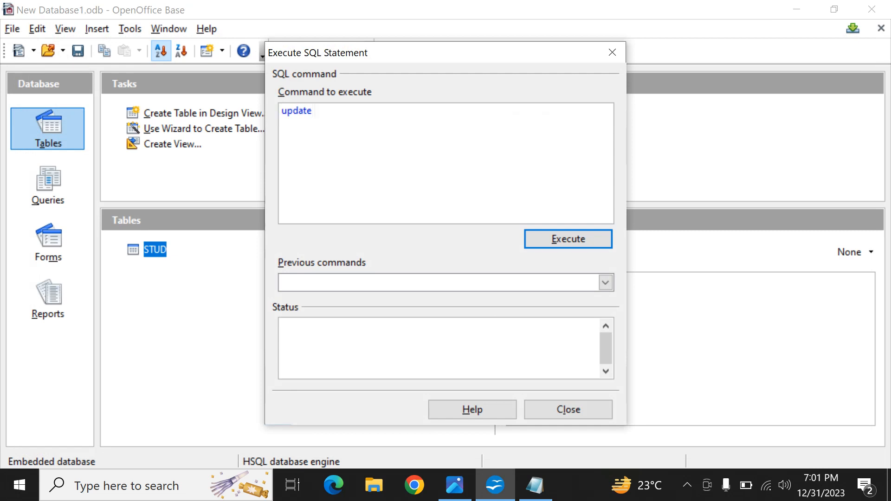
type(" stud")
type("set marks=11 ")
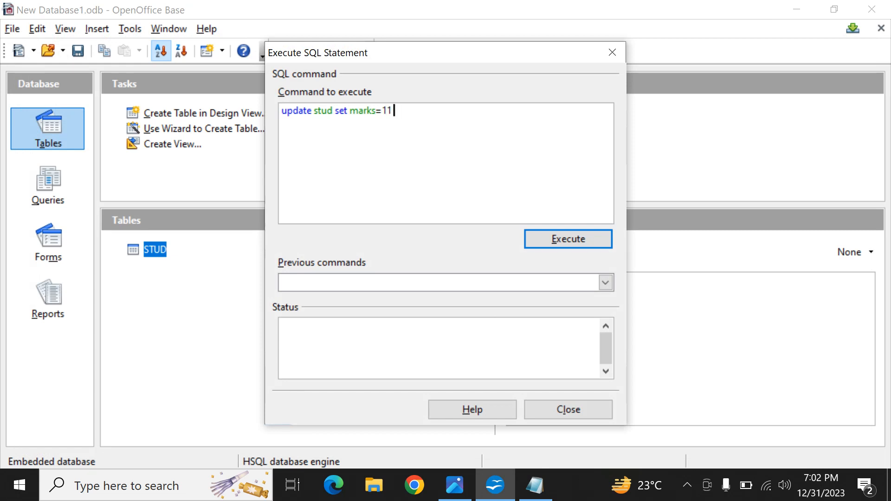
type("where id=1;")
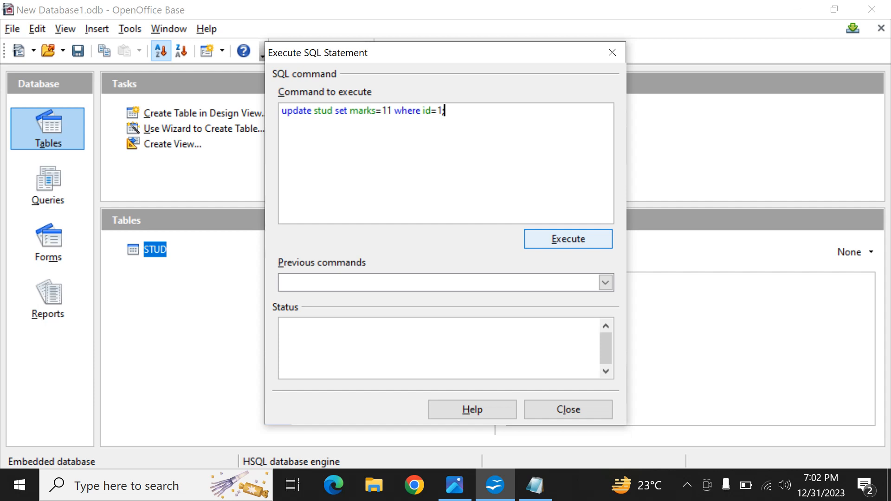
left_click(568, 239)
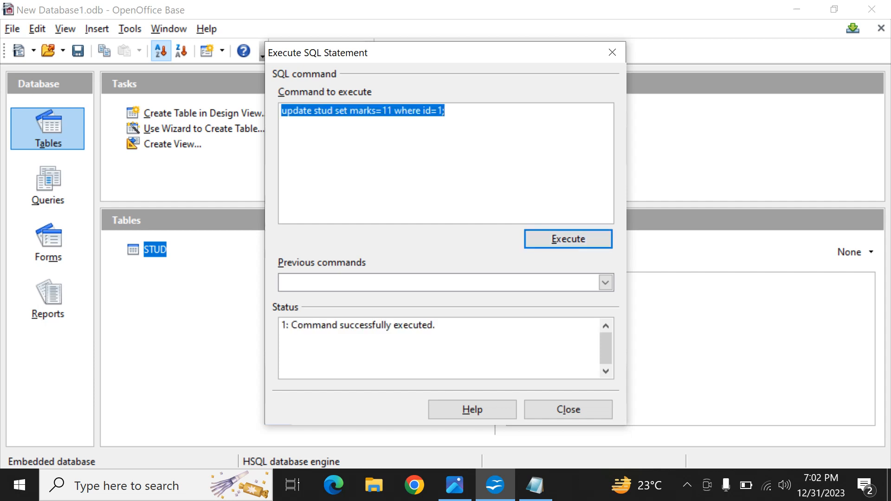
Step: Close the SQL statement dialog, view the STUD table's records to check the marks for ID 1, and close them
left_click(568, 409)
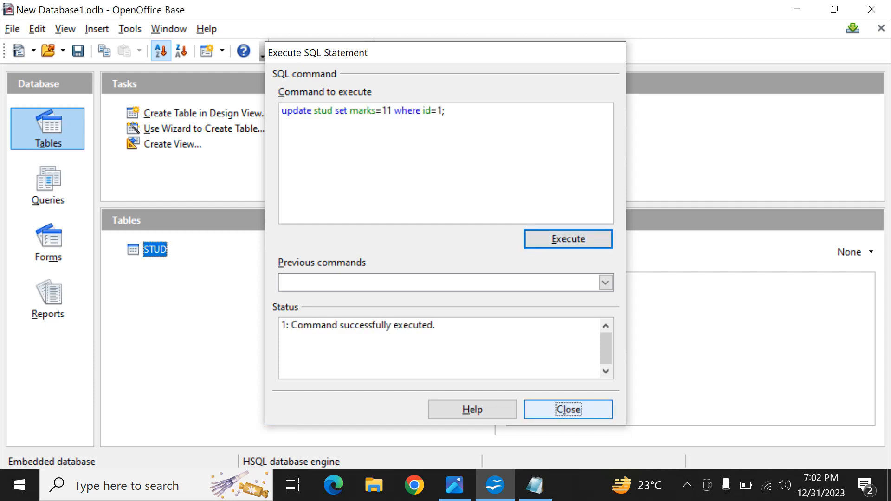
key("Return")
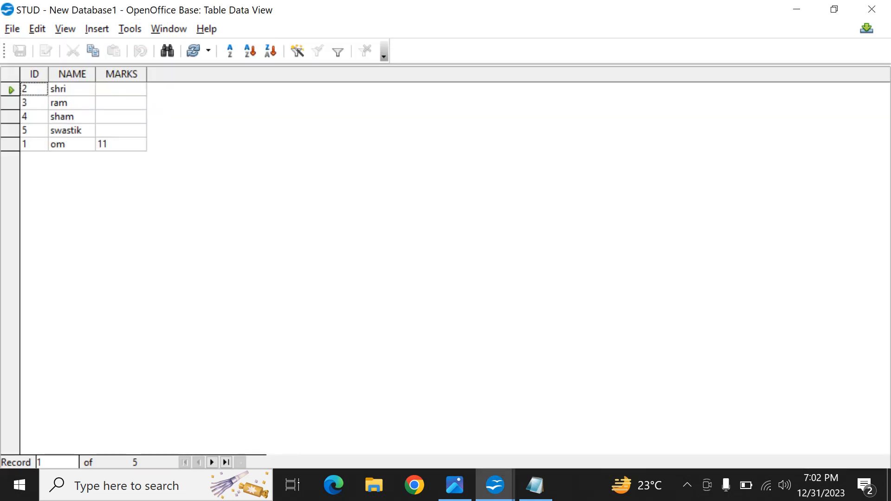
left_click(872, 9)
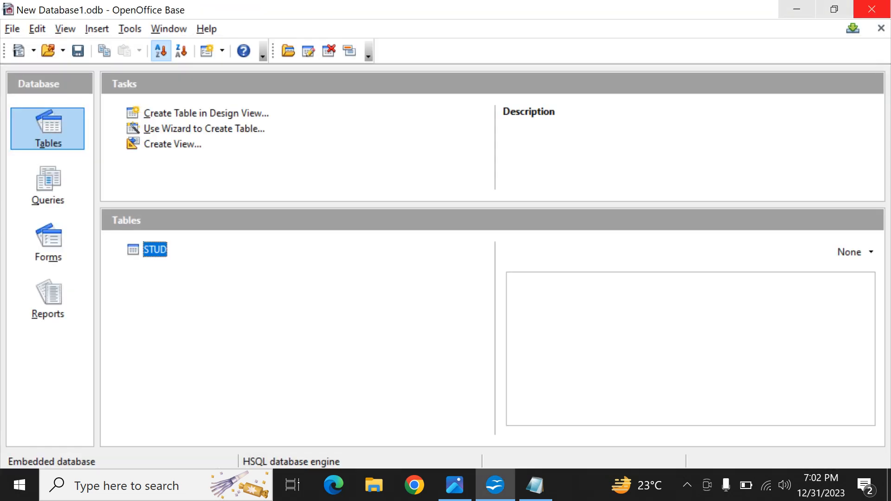
Step: Enter "update stud set marks=22 where id=2;" as a new SQL command to execute
left_click(130, 29)
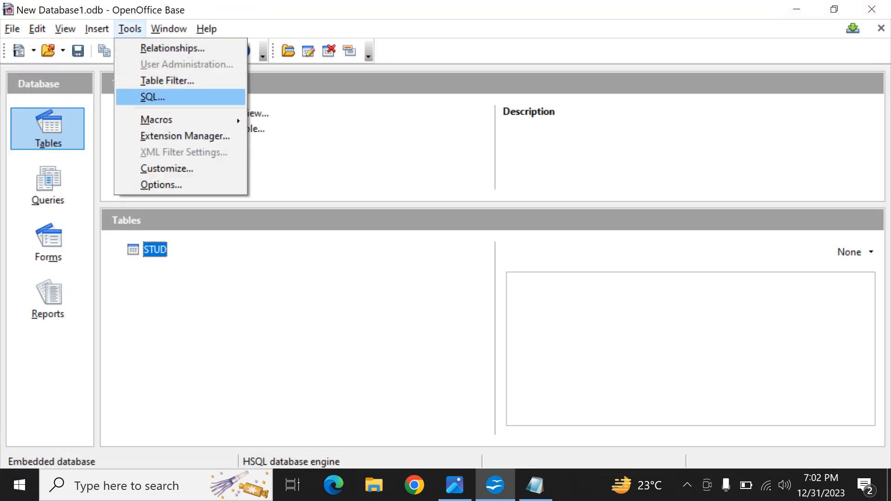
left_click(153, 97)
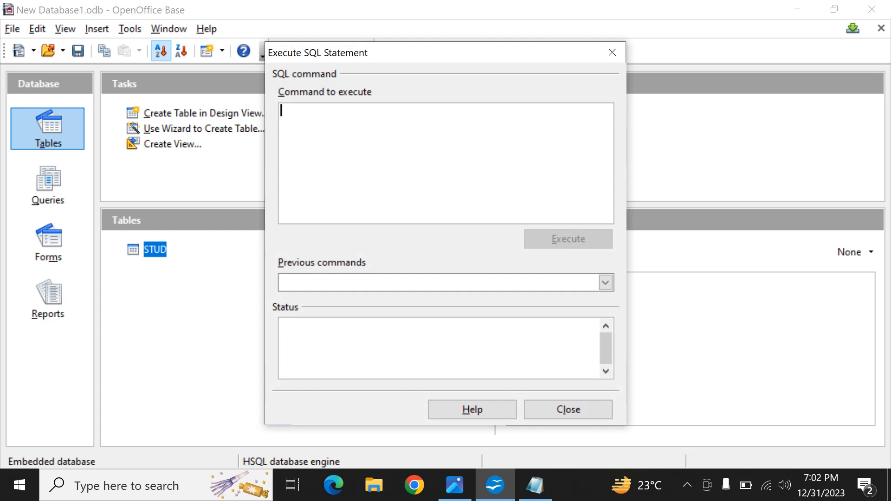
type("u")
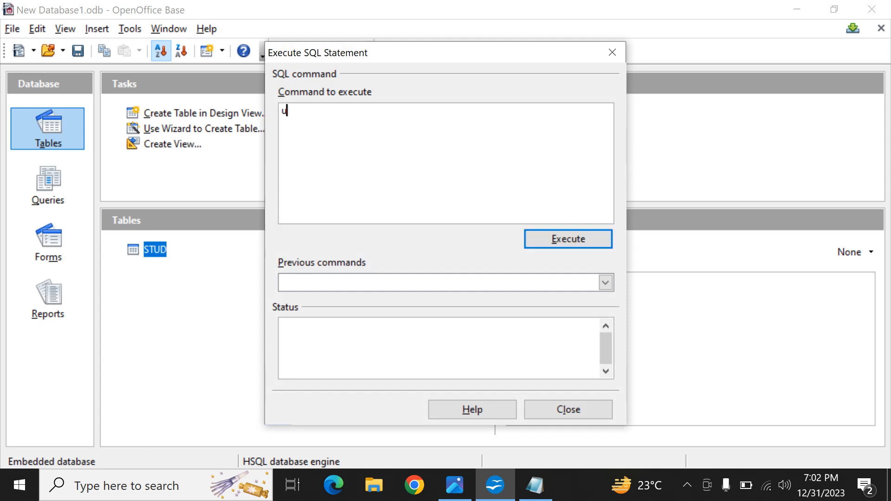
type("pdate stud set marks=")
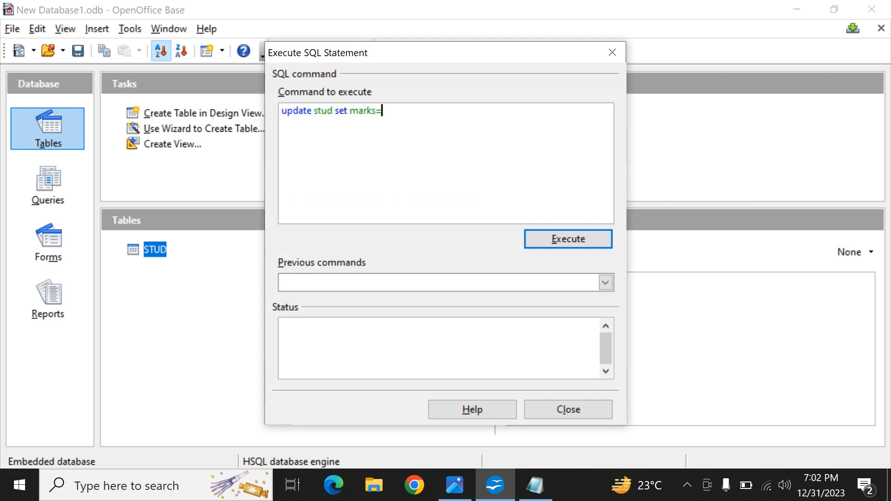
type("22 where id=2;")
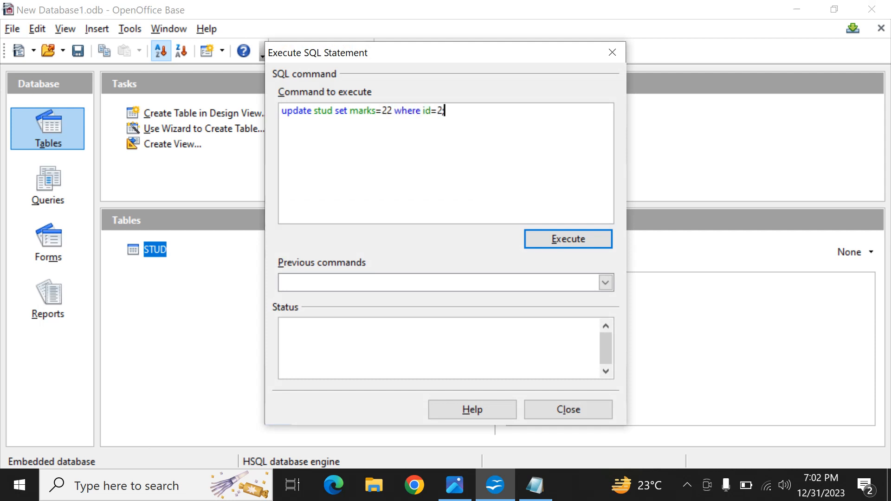
Step: Copy the update statement and add three copies of it on separate lines below
key("ctrl+a")
key("ctrl+c")
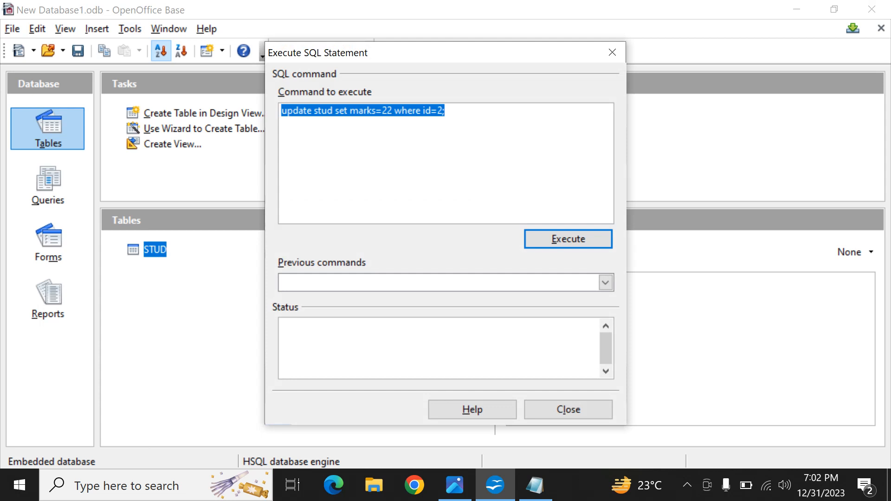
key("Home")
key("End")
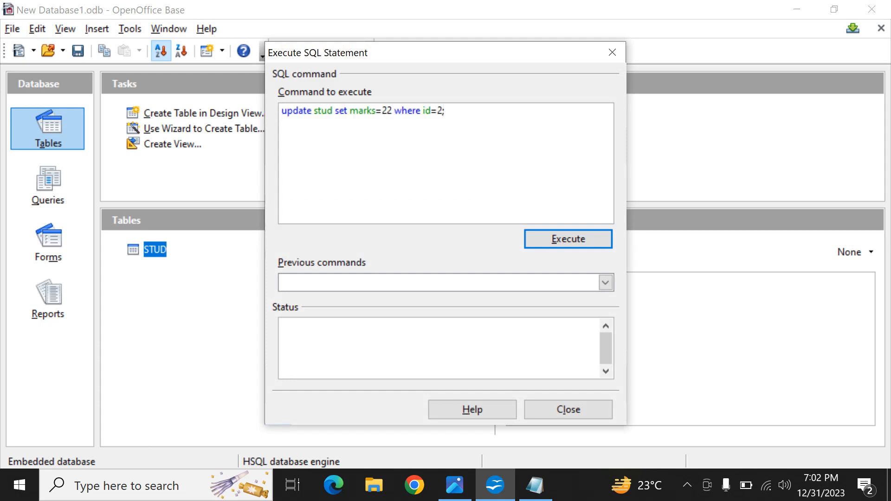
key("Return")
key("ctrl+v")
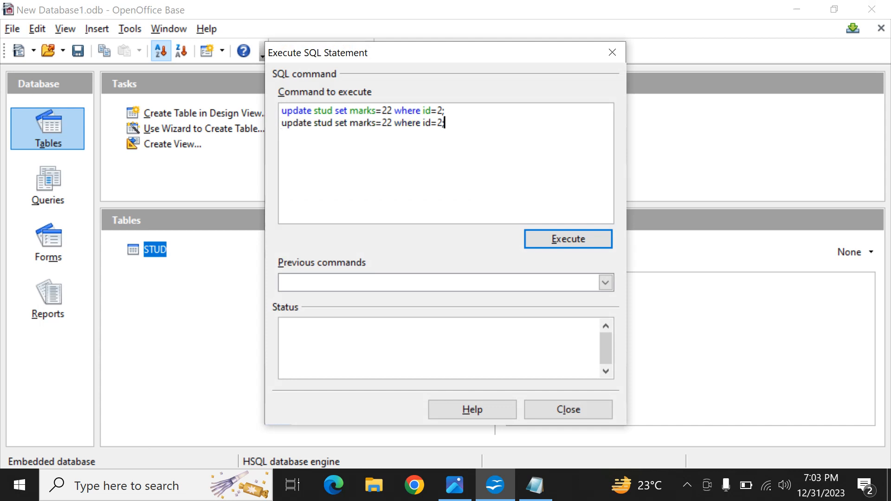
key("Return")
key("ctrl+v")
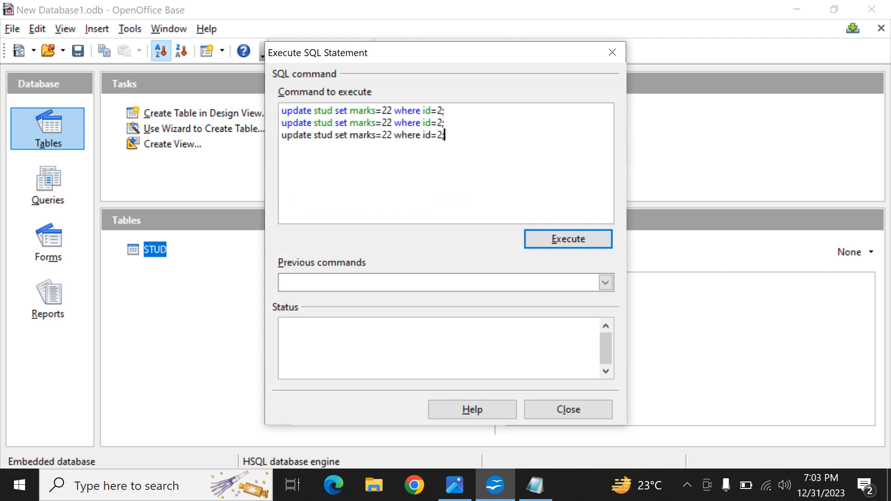
key("Return")
key("ctrl+v")
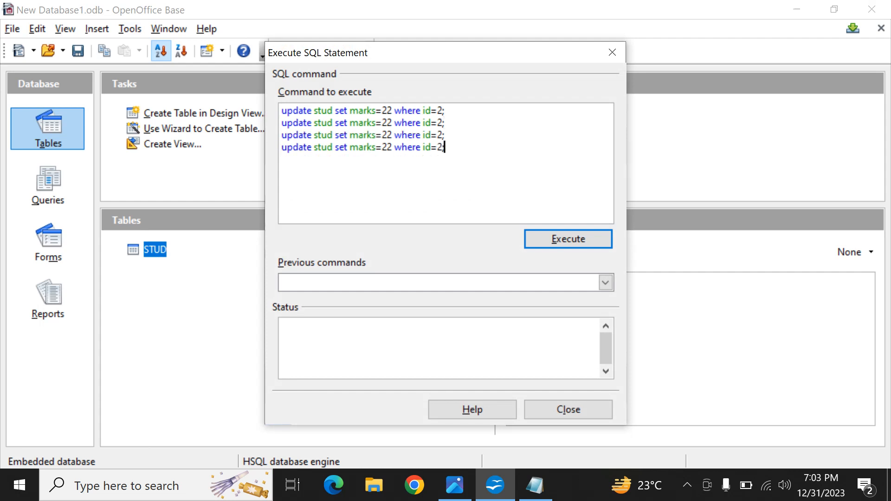
Step: Change the id values in the three copied statements to 3, 4 and 5, and execute all four updates
key("Up")
key("Up")
key("Up")
key("Down")
key("Left")
key("BackSpace")
type("3")
key("Down")
key("BackSpace")
type("4")
key("Down")
key("BackSpace")
type("5")
key("Left")
key("Left")
key("Left")
key("Left")
key("Left")
key("Left")
key("Left")
key("Left")
key("Left")
key("Left")
key("alt+e")
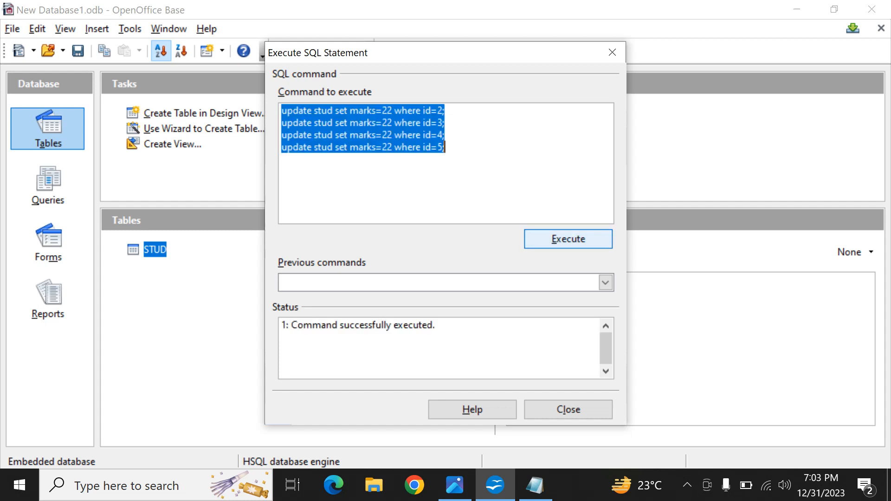
Step: Close the SQL statement dialog, view the STUD table's records to check the marks for IDs 2 to 5, and close them
left_click(568, 410)
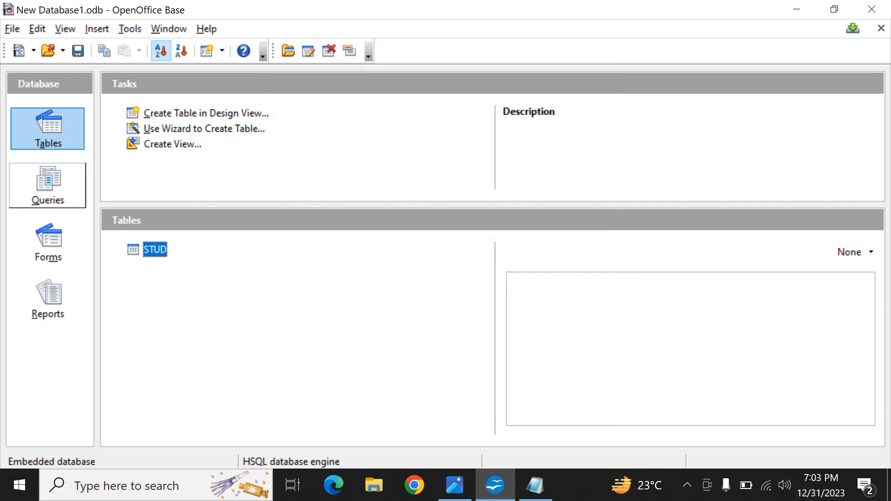
key("Return")
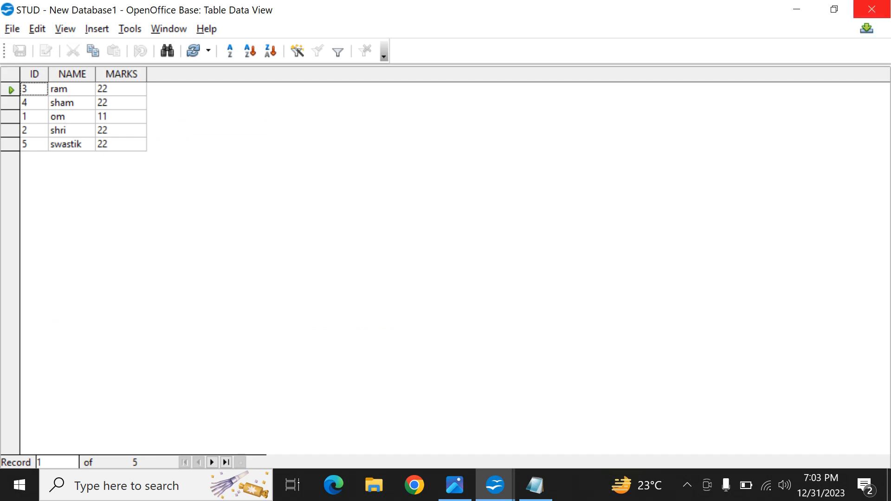
left_click(872, 9)
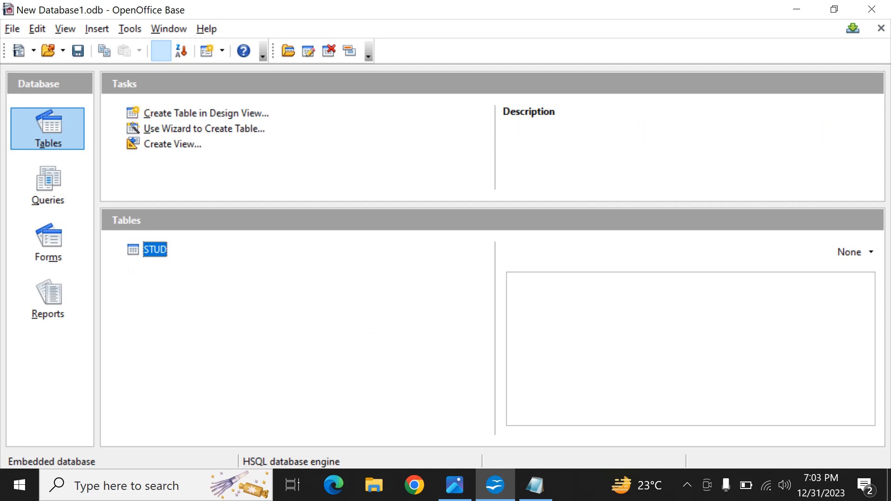
Step: Execute the SQL command "delete from stud where id=5;" and close the SQL statement dialog
left_click(130, 28)
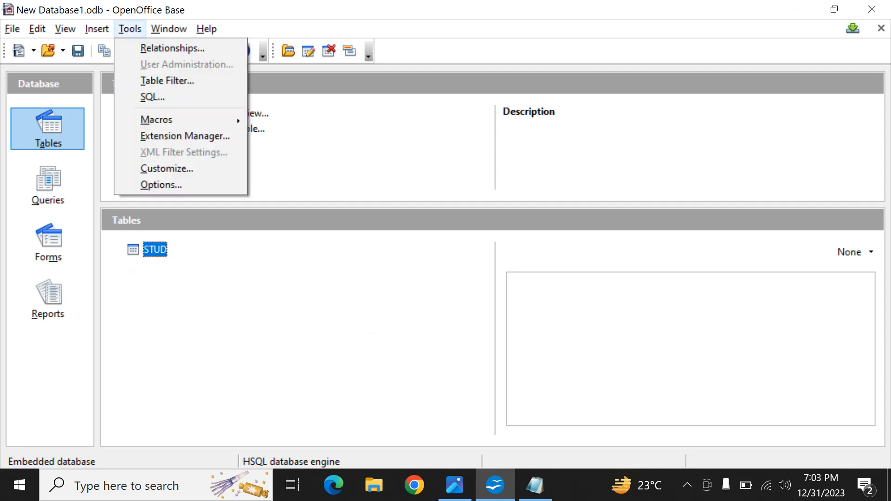
left_click(152, 97)
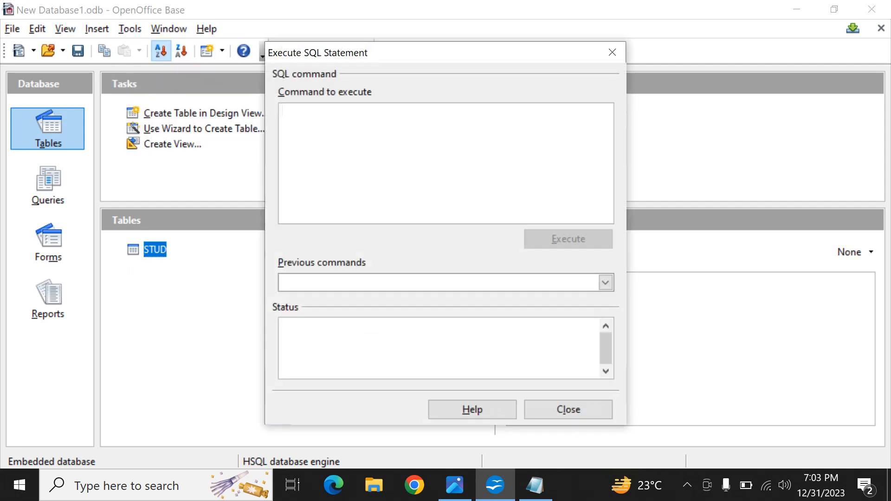
type("delet")
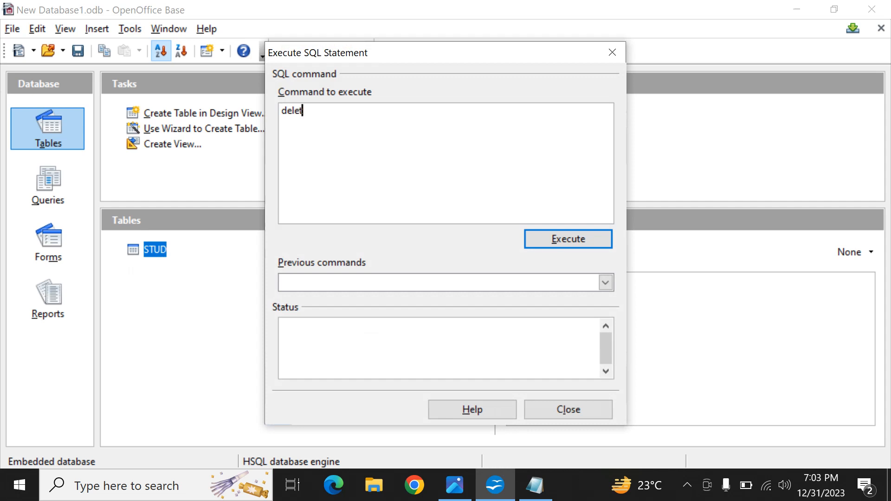
type("e from stud")
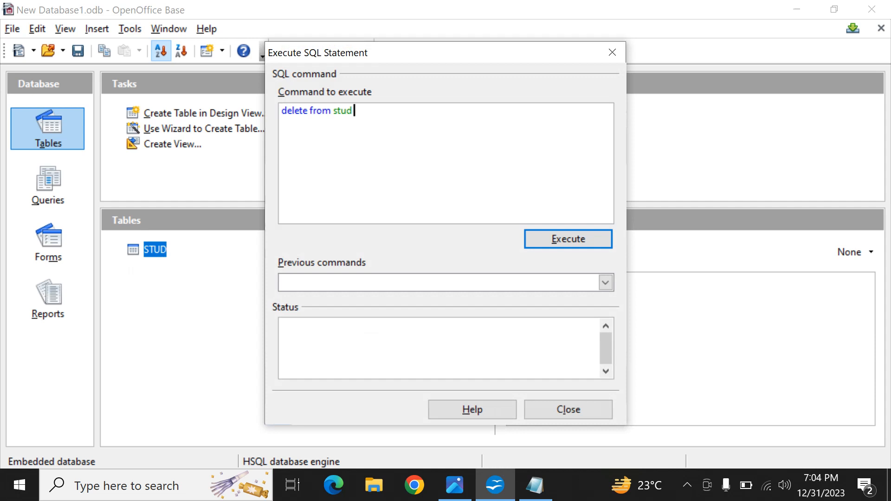
type(" where id=5;")
key("shift+Home")
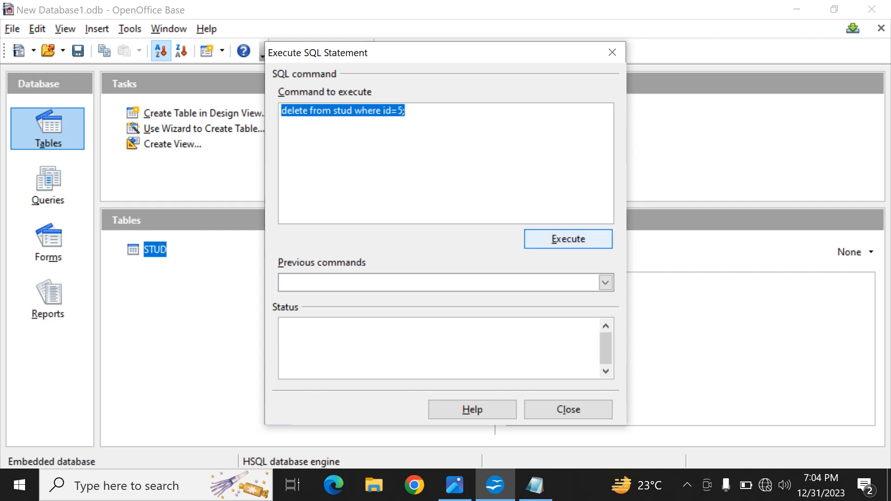
key("Return")
key("Tab")
key("Tab")
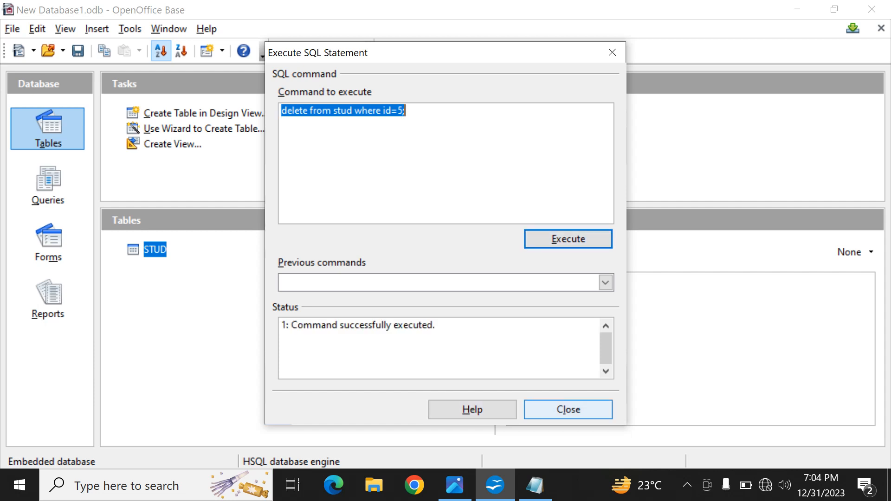
key("Return")
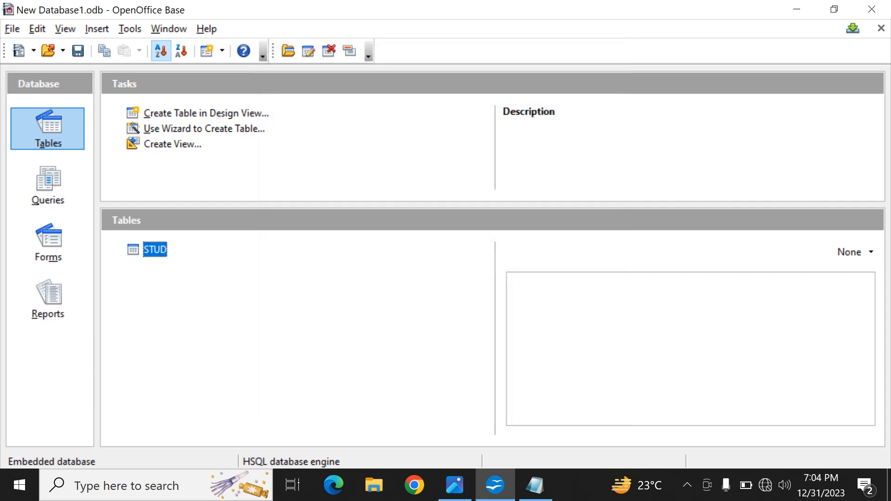
Step: View the STUD table's records twice to check the deletion of ID 5, closing the data view each time
key("Return")
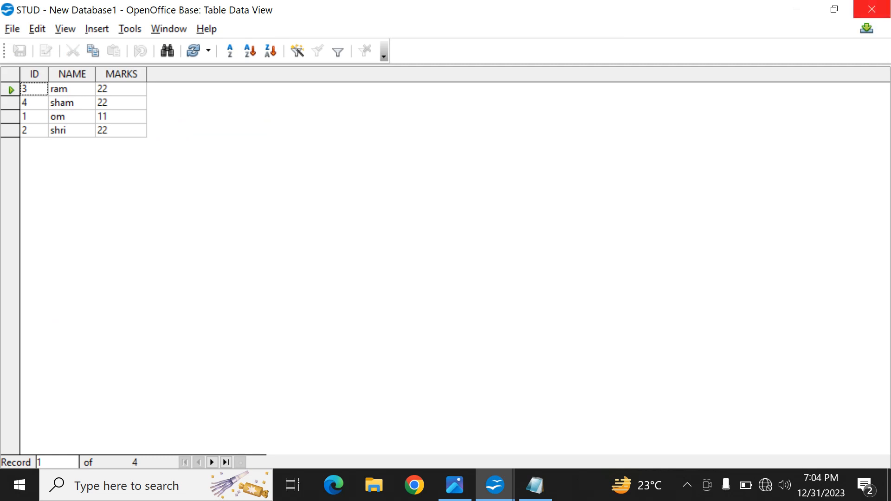
left_click(872, 9)
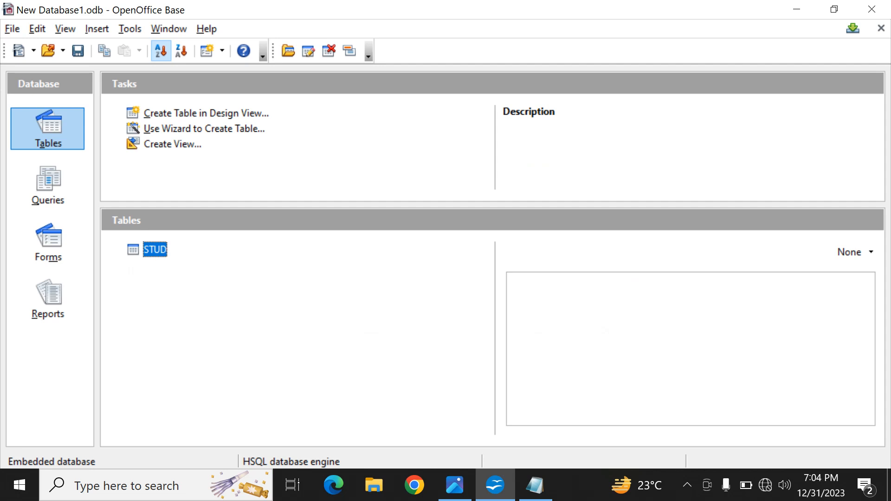
key("Return")
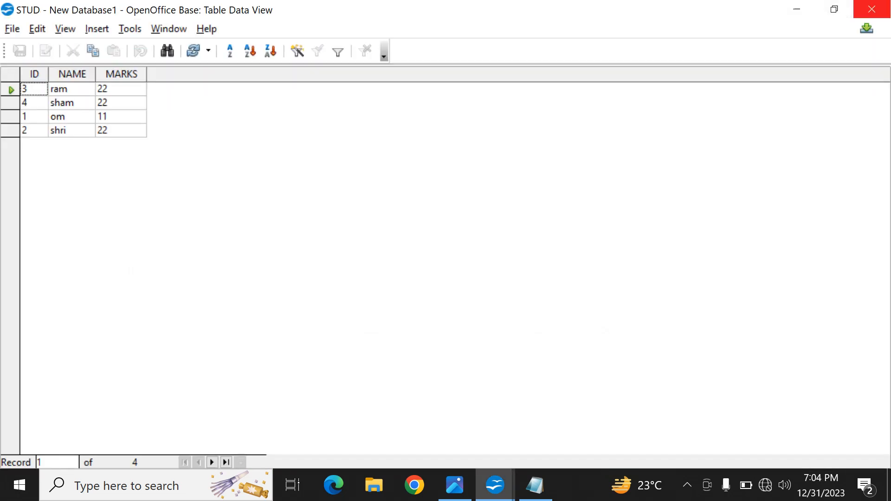
left_click(871, 10)
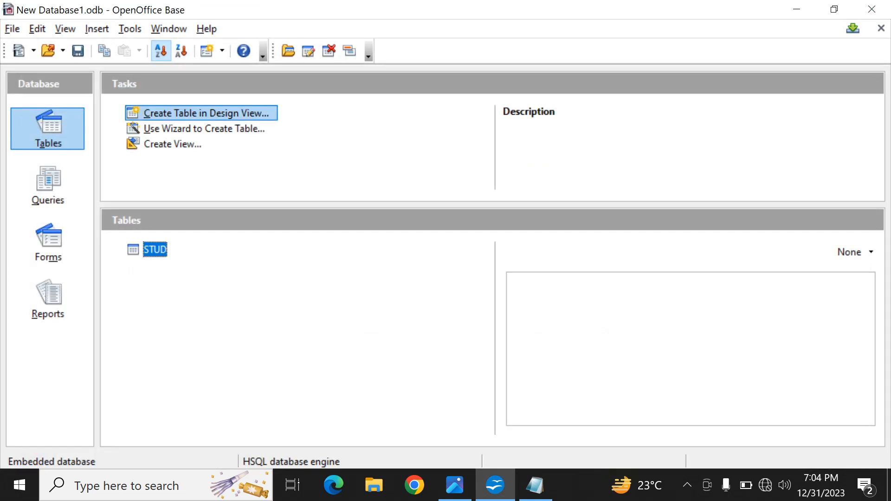
Step: Execute the SQL command "drop table stud;" and close the SQL statement dialog
key("alt+t")
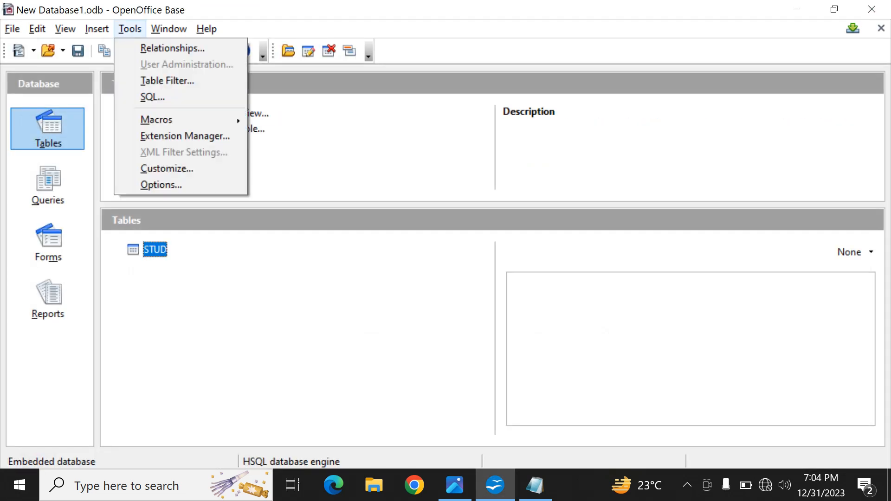
key("Down")
key("Down")
key("Down")
key("Return")
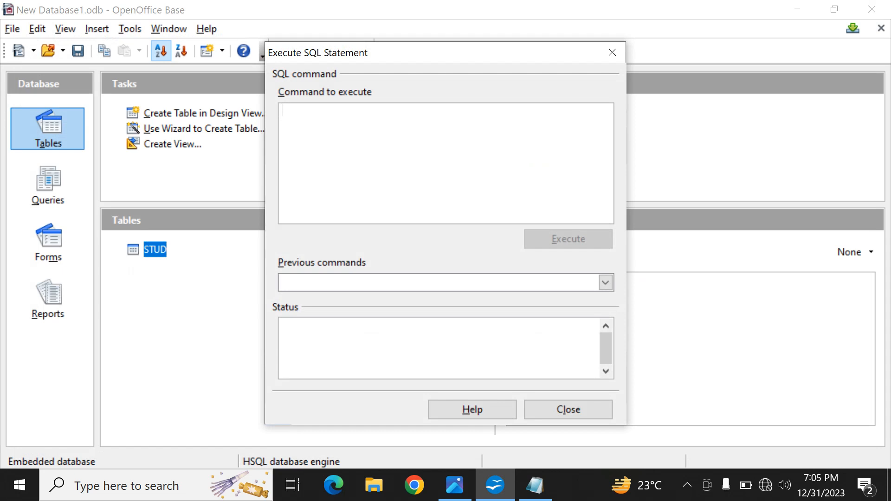
type("drop ")
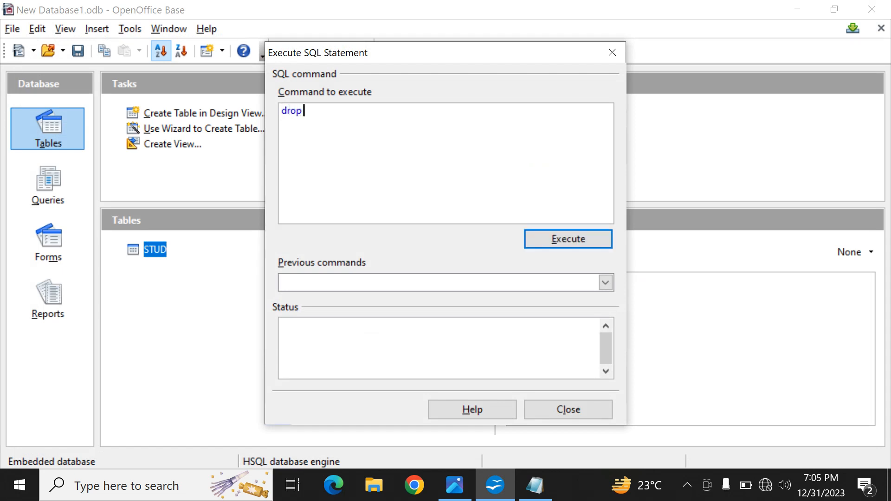
type("table stud;")
key("Return")
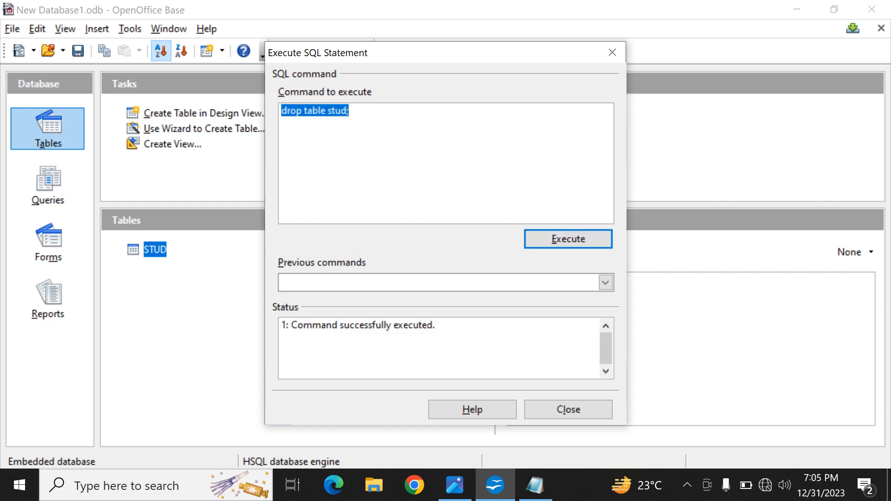
left_click(568, 410)
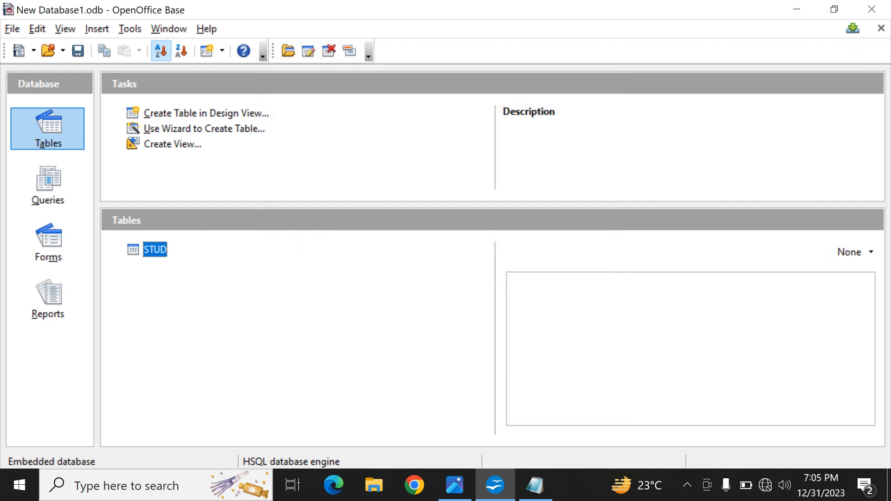
Step: Try to open the STUD table's records to check the drop, and close the data view
key("Return")
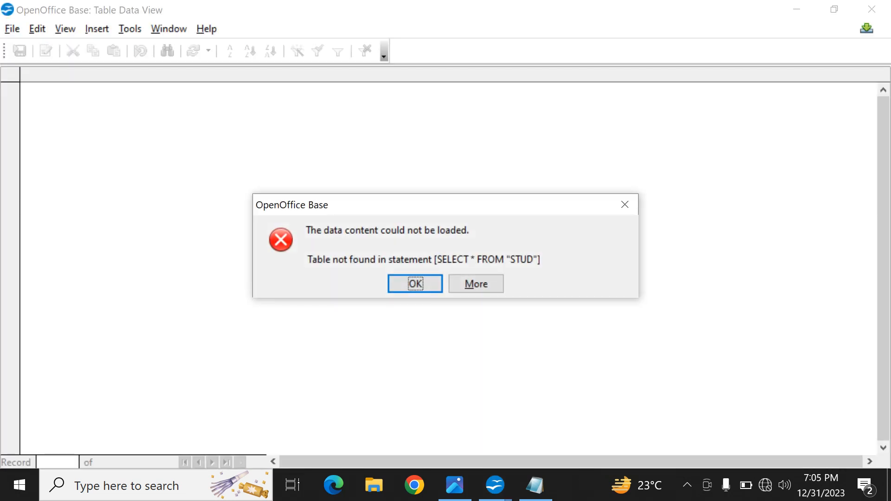
key("Return")
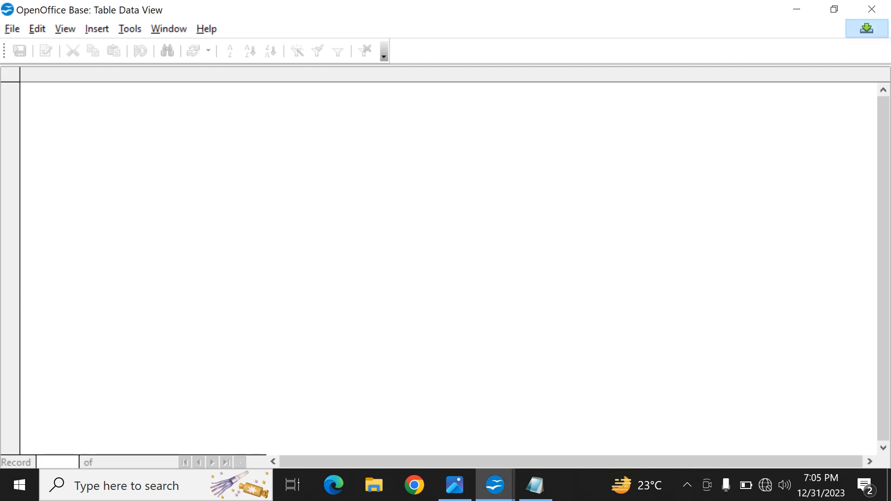
left_click(872, 9)
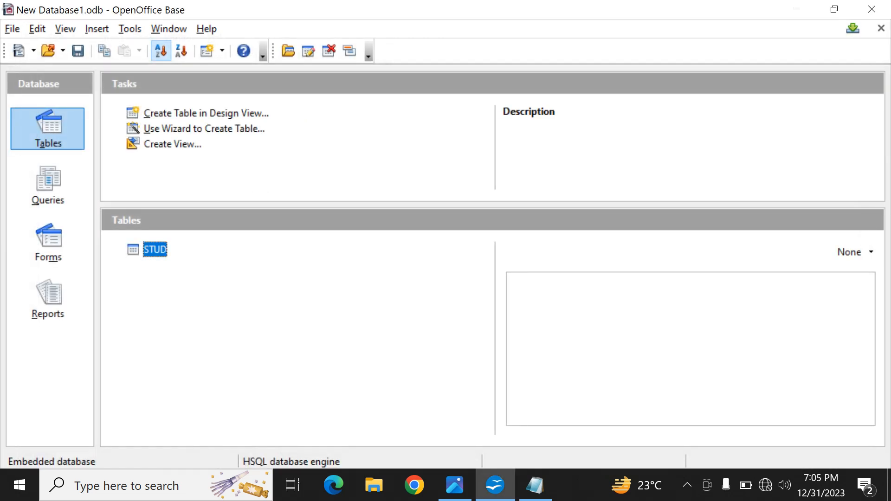